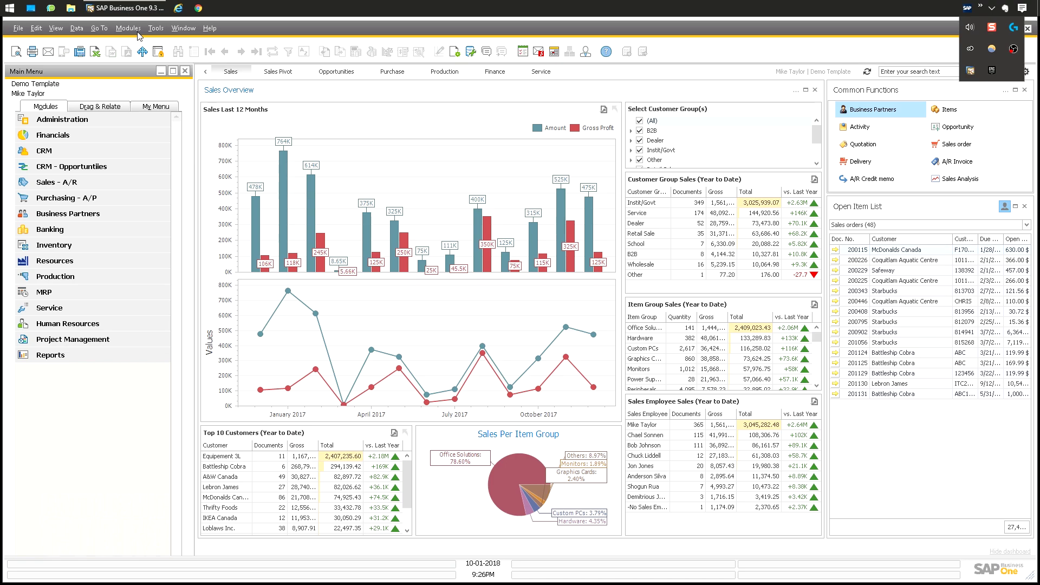
- Open the Add-On Manager, select the SAP Payment add-on, and close the manager
click(129, 29)
mouse_move(162, 46)
mouse_move(355, 145)
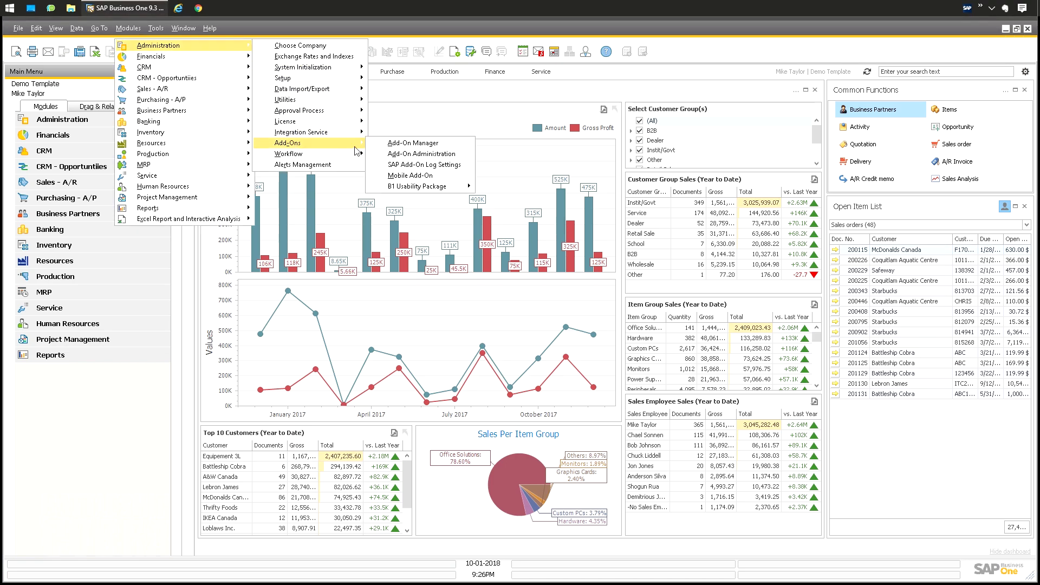
click(413, 143)
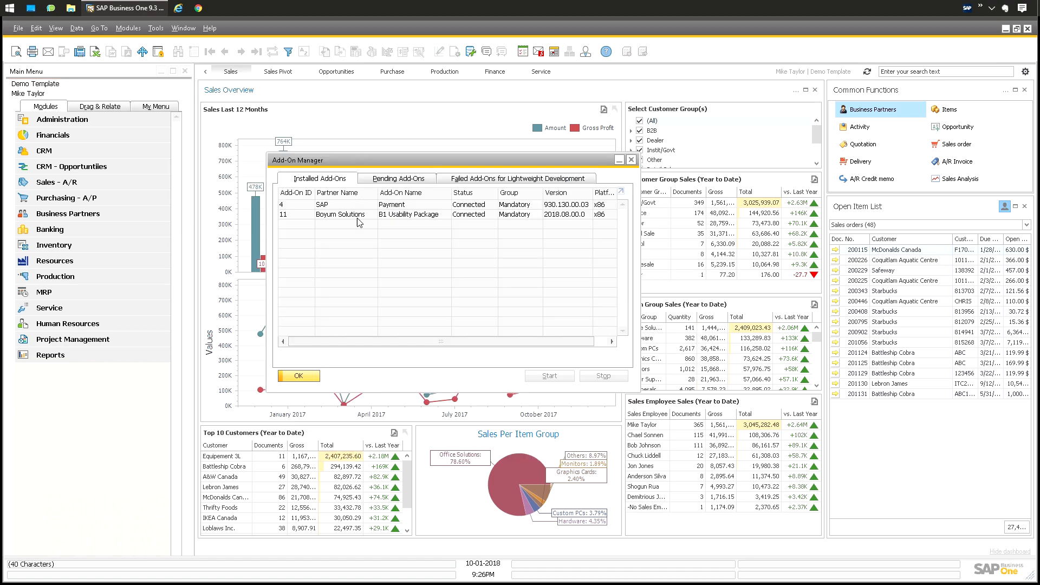
click(350, 209)
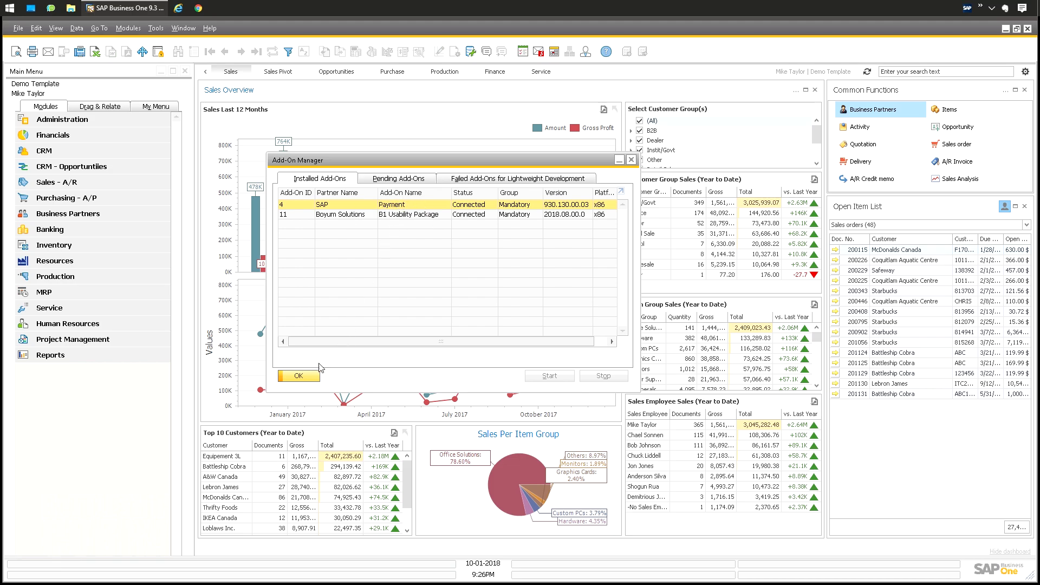
click(299, 376)
- Reopen the Add-On Manager, reselect SAP Payment, and close it again
click(127, 28)
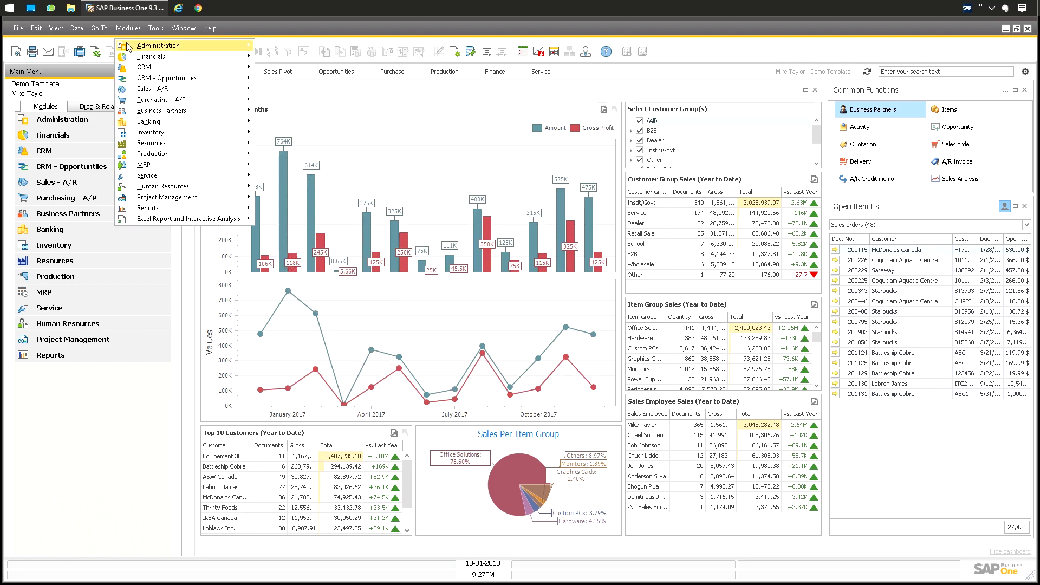
mouse_move(129, 47)
mouse_move(319, 143)
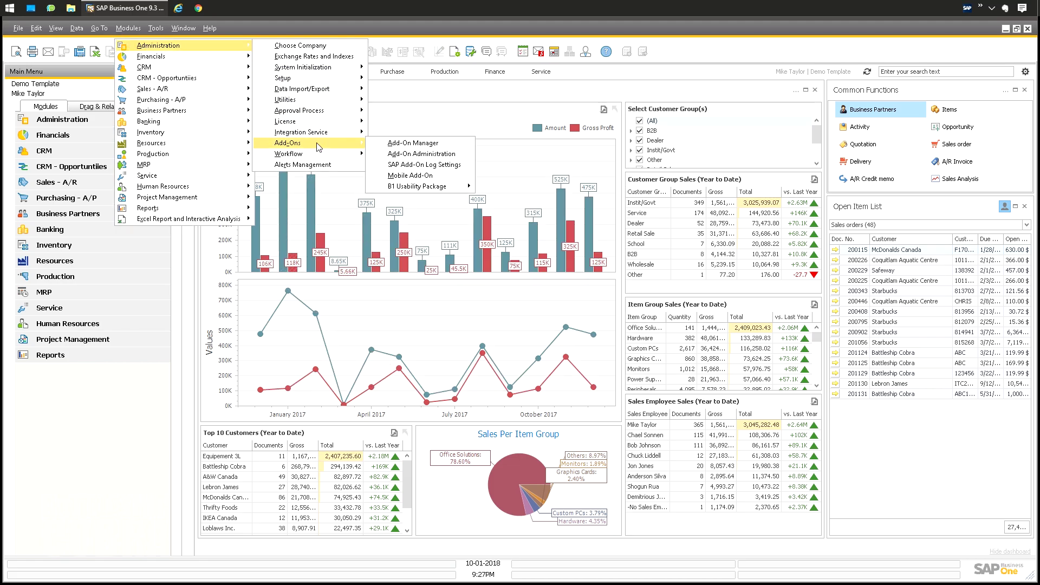
click(413, 143)
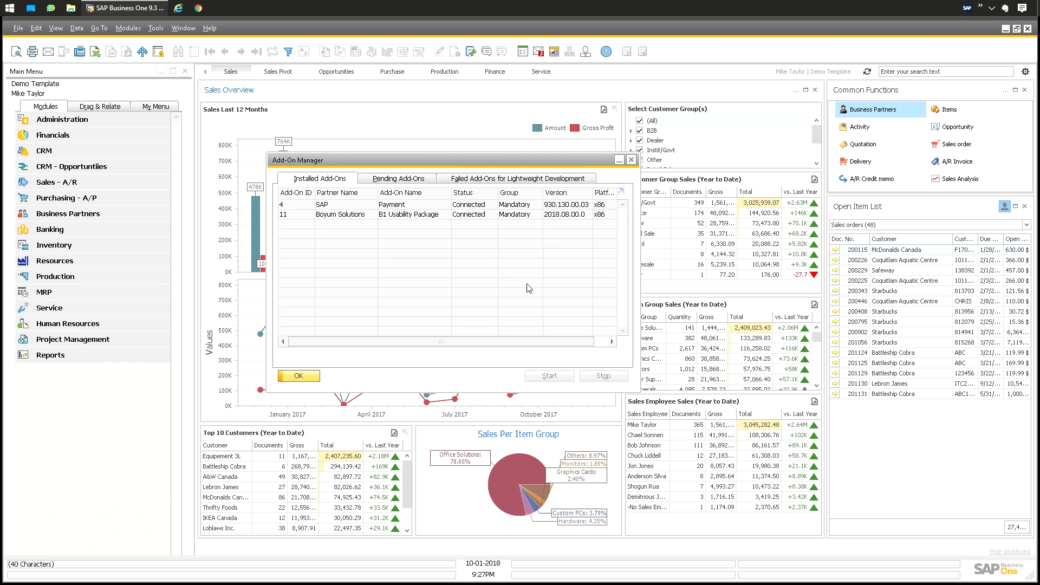
click(488, 206)
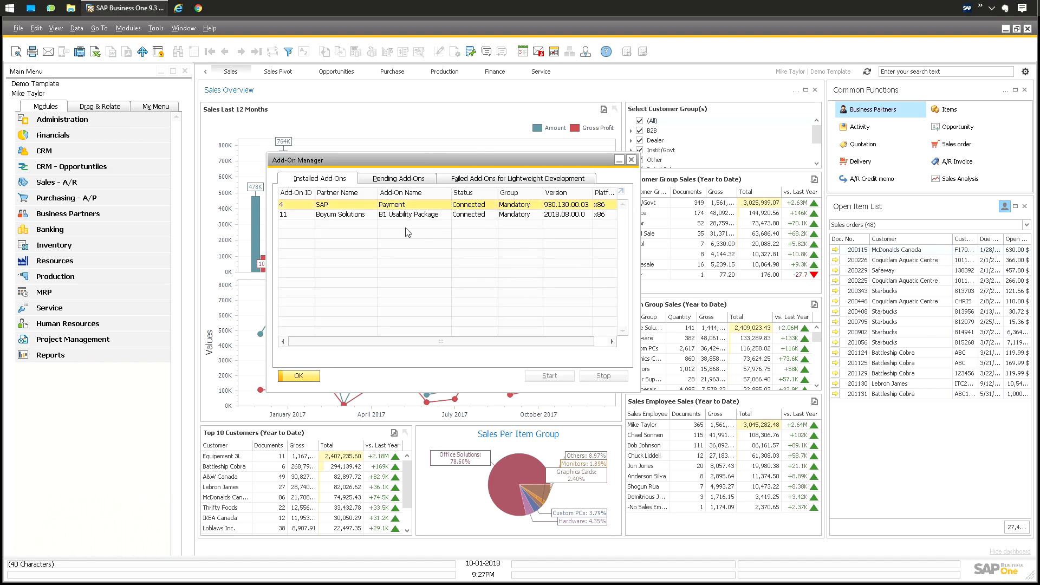
click(299, 375)
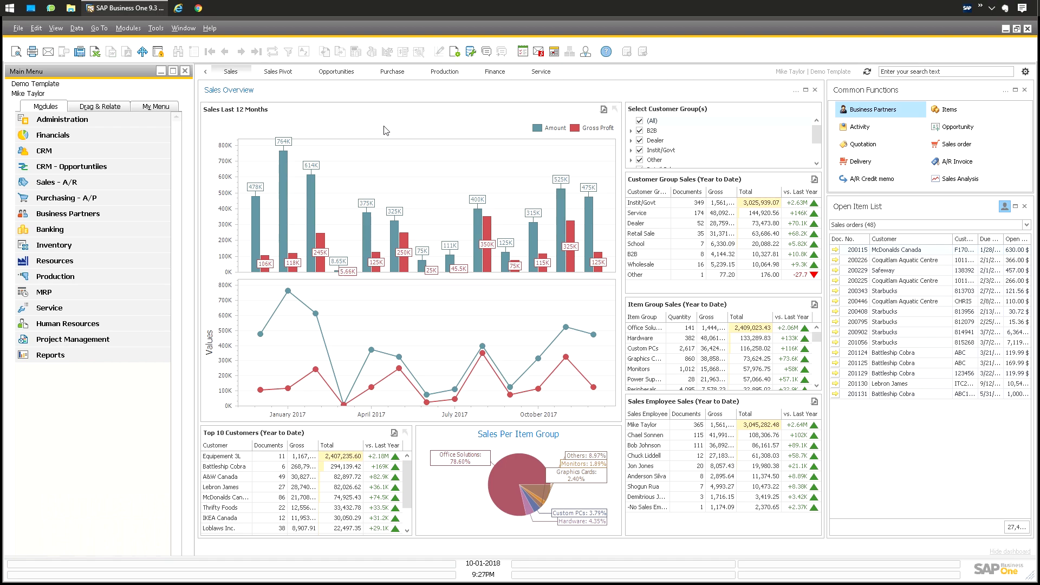
- In Payment Methods setup, search with * and load the EFT-CAD payment method
click(136, 31)
mouse_move(163, 46)
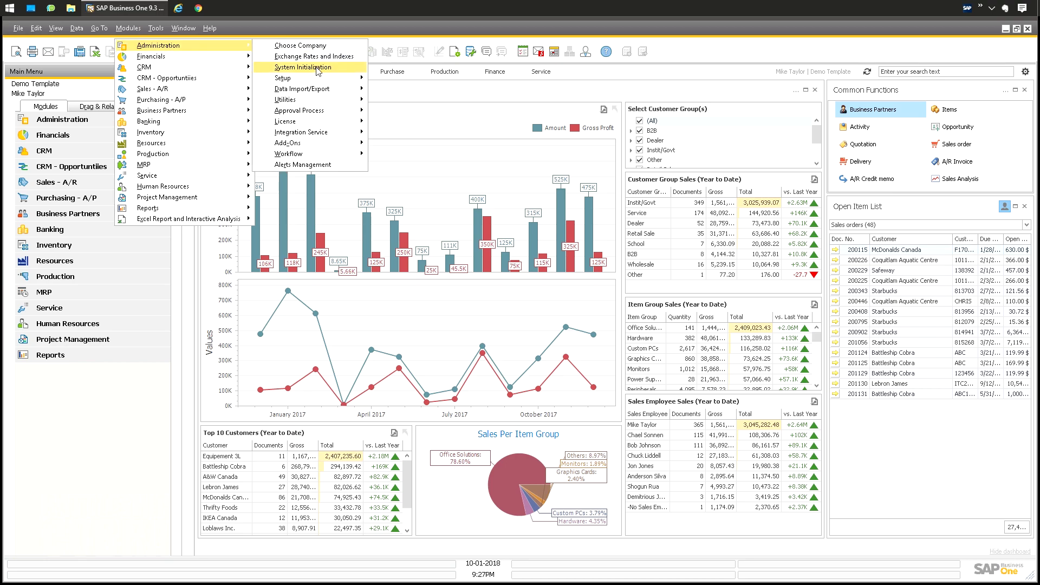
mouse_move(317, 82)
mouse_move(411, 143)
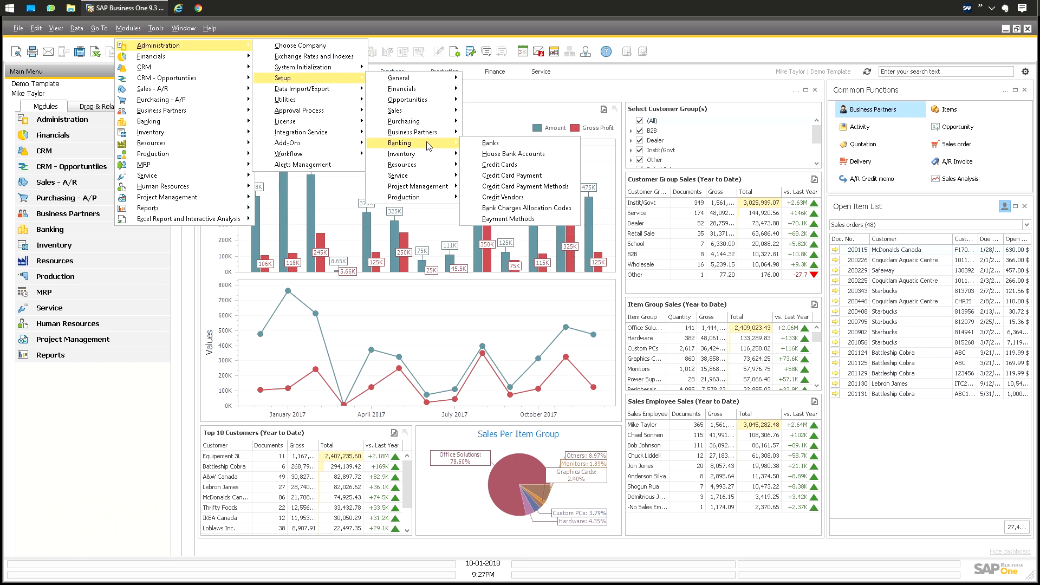
click(494, 219)
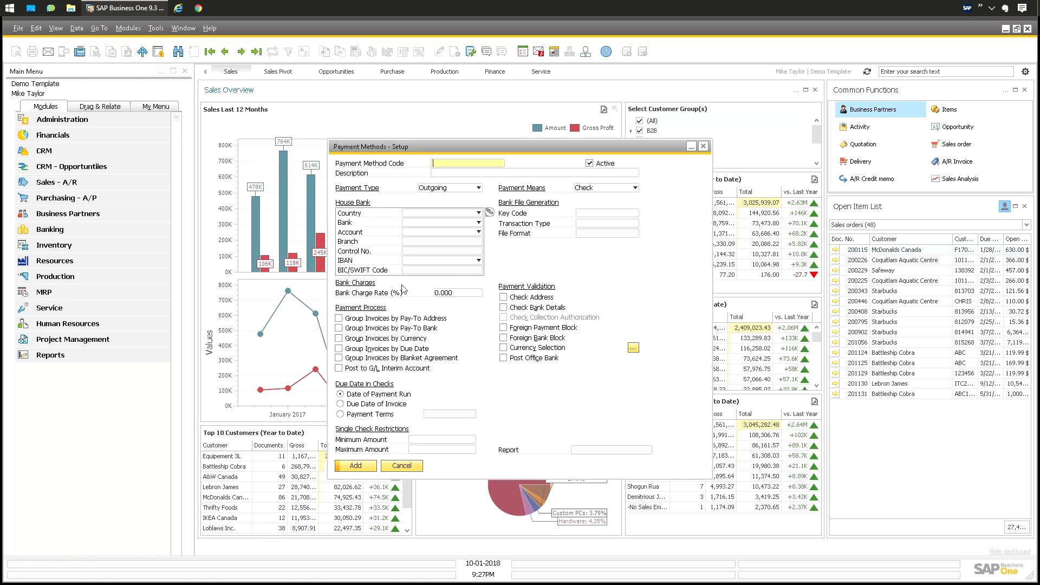
key(ctrl+f)
text(*)
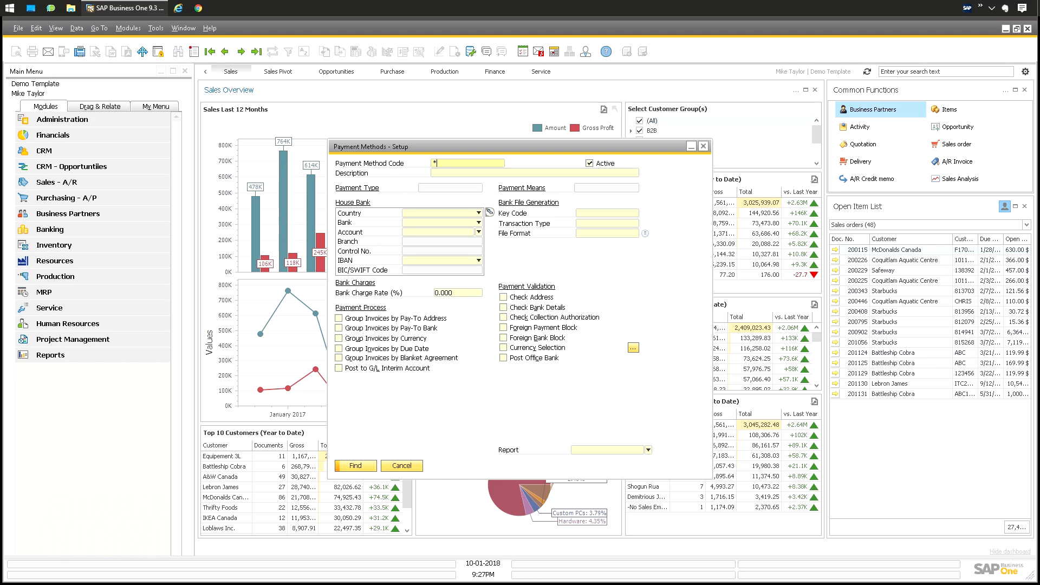
key(Return)
double_click(381, 289)
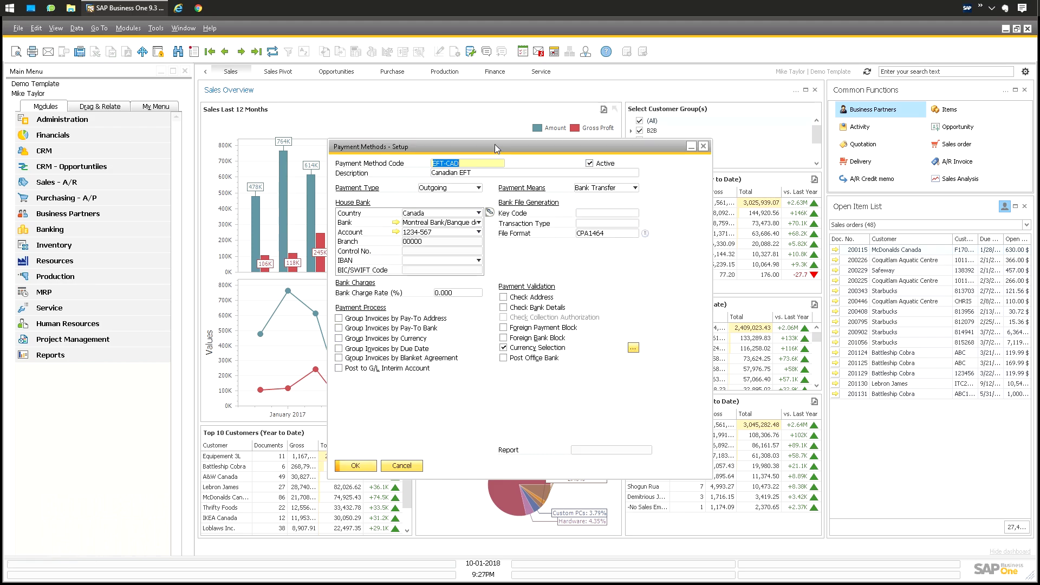
- Open the File Formats setup list from EFT-CAD's File Format field
drag(492, 145, 479, 147)
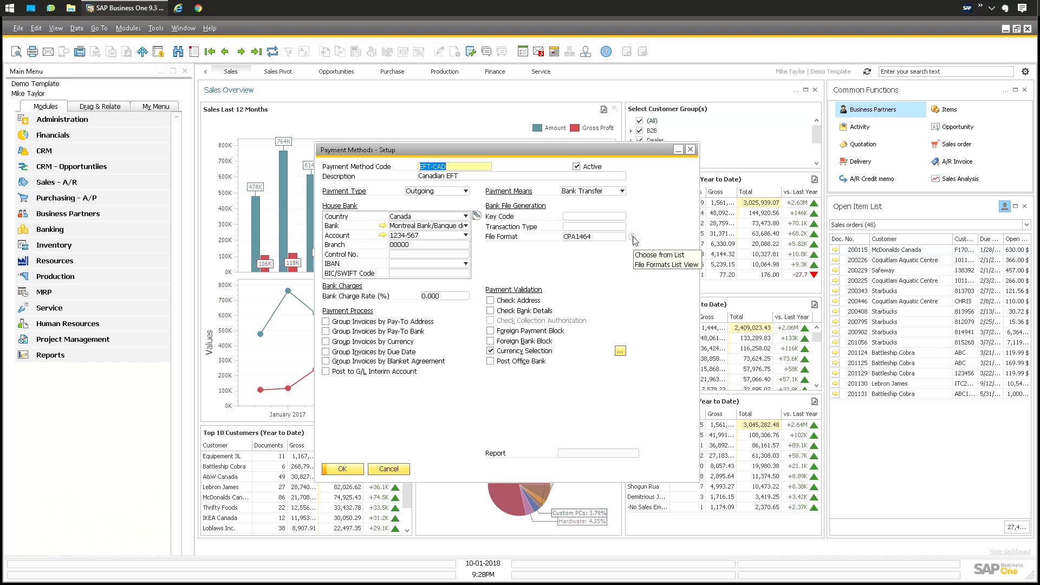
click(632, 237)
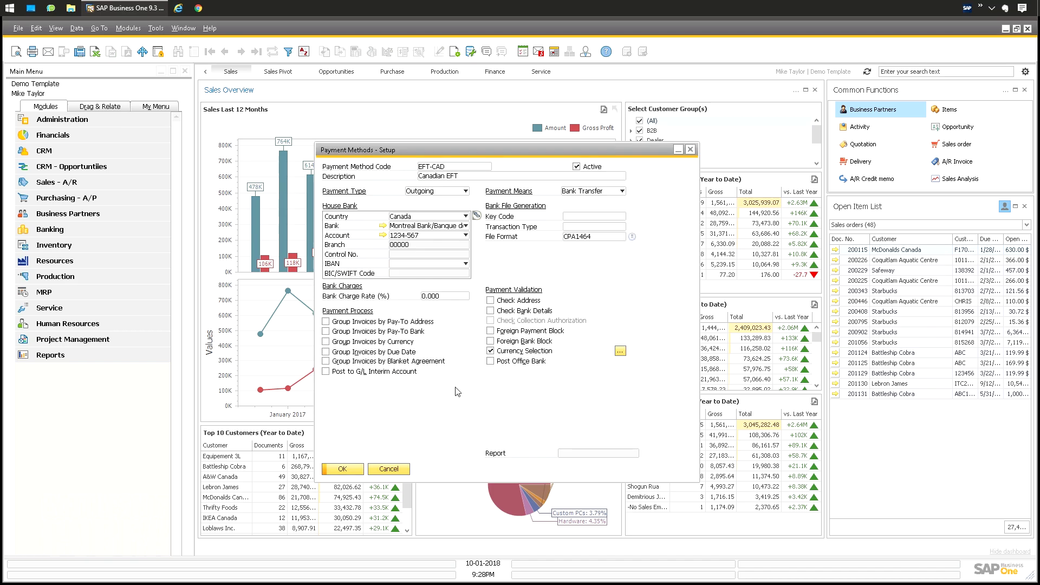
click(631, 236)
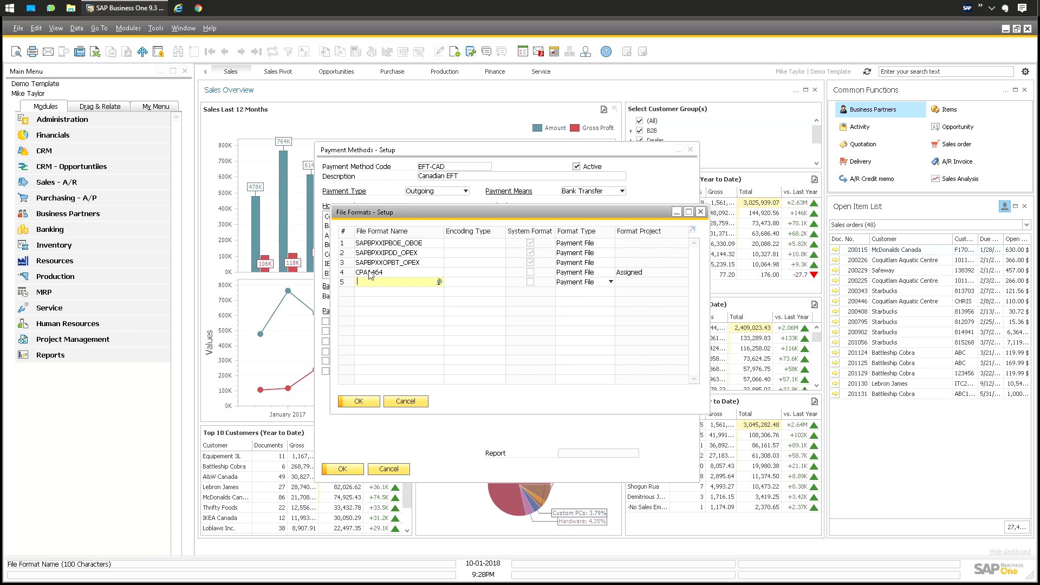
- Browse the file formats list, confirming CPA1464 is the assigned format, and close it
right_click(629, 276)
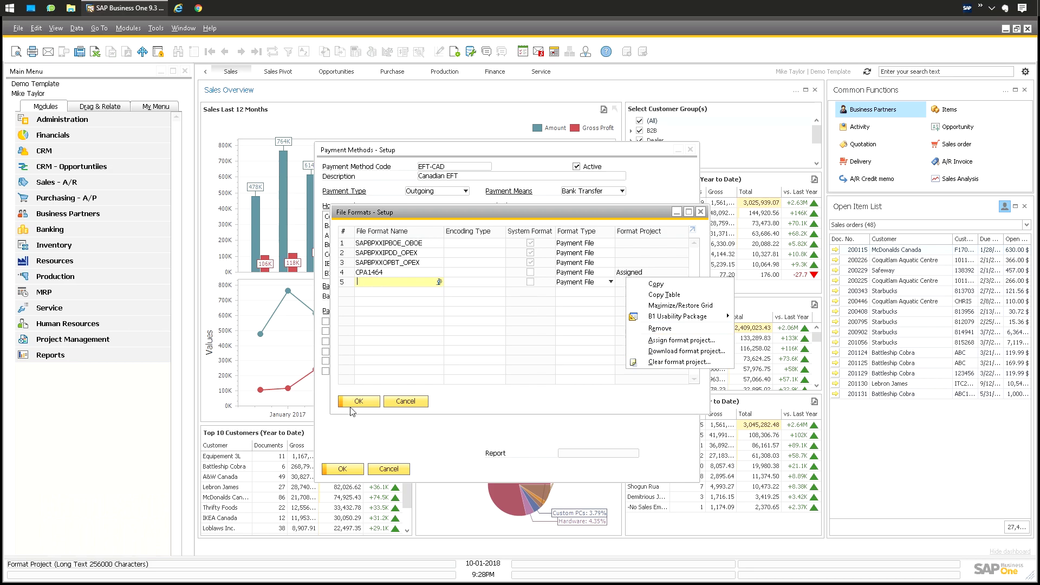
click(385, 265)
key(Up)
key(Up)
key(Up)
key(Up)
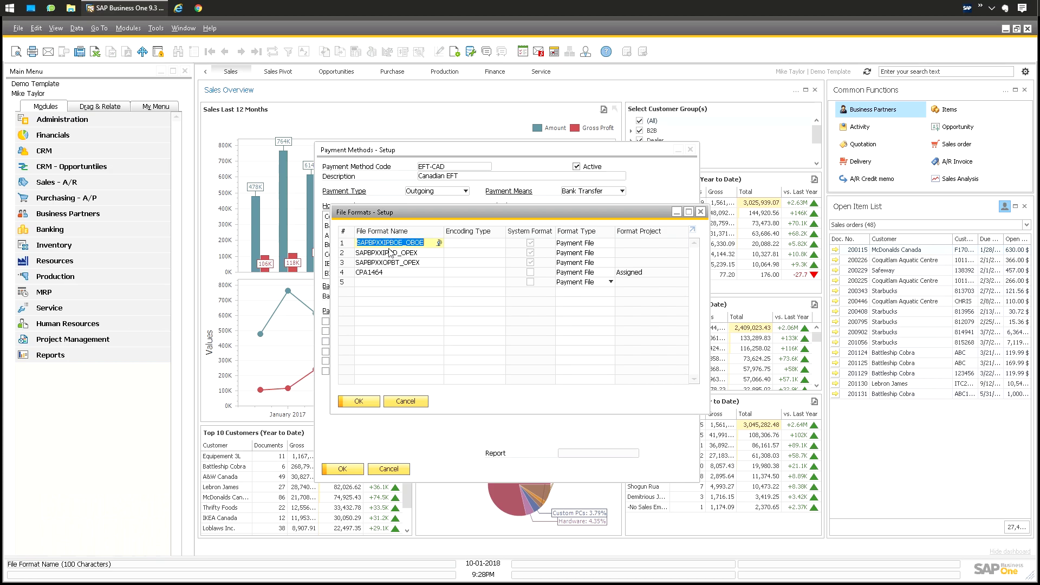
key(Down)
key(Down)
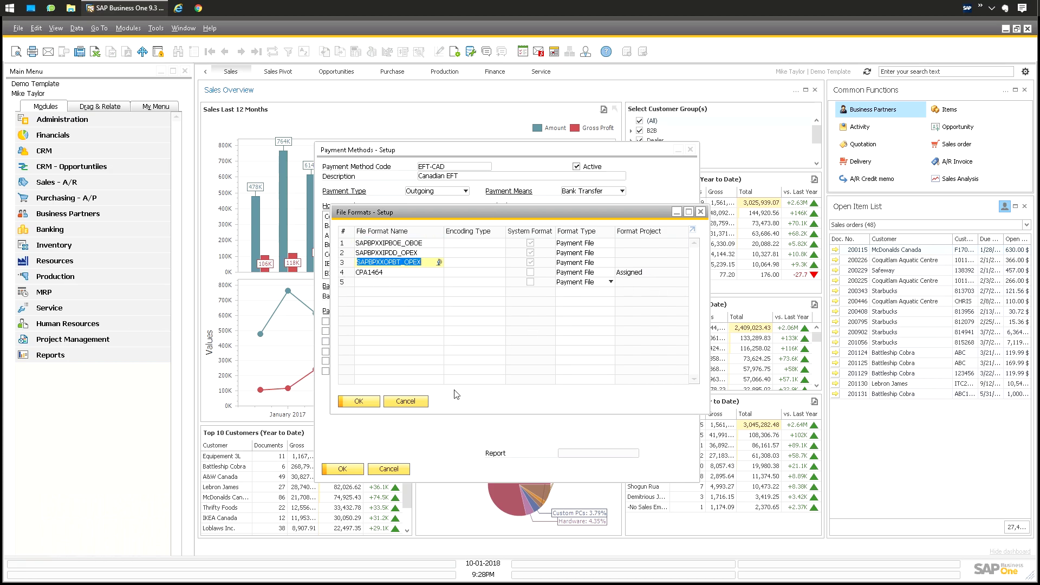
click(359, 402)
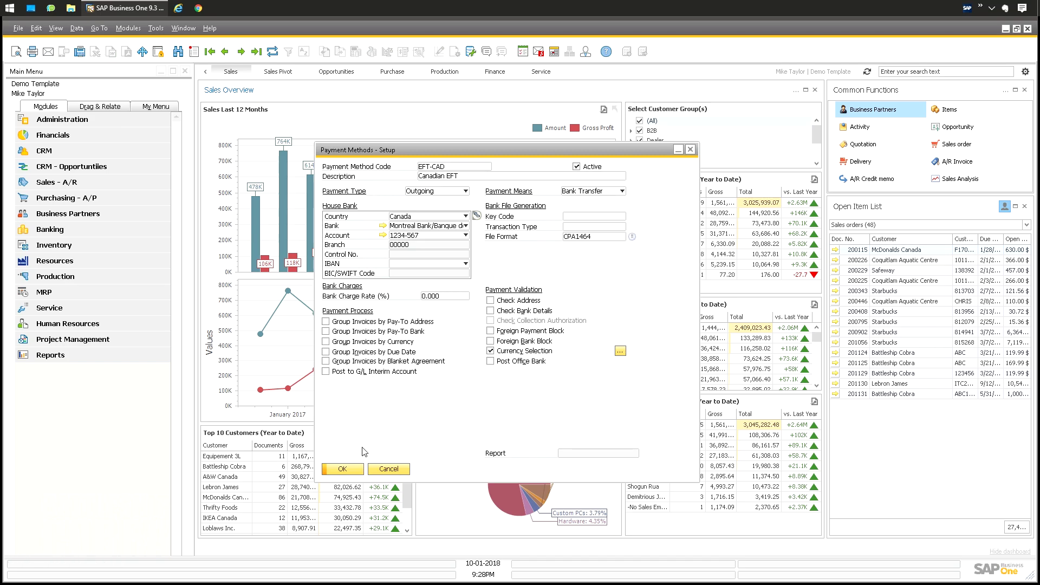
- Close the payment methods setup and open Business Partner Master Data
click(341, 469)
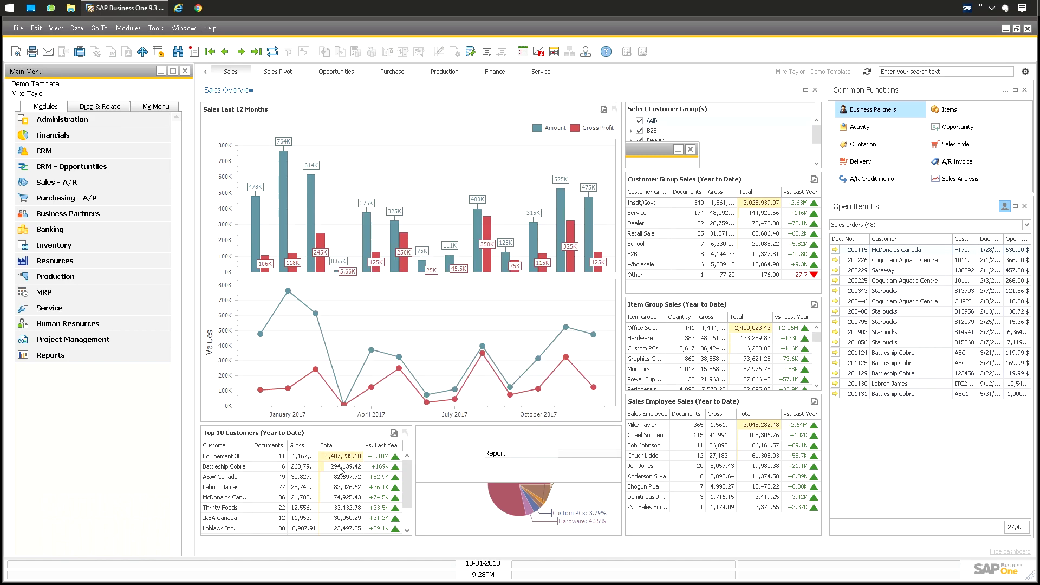
click(128, 29)
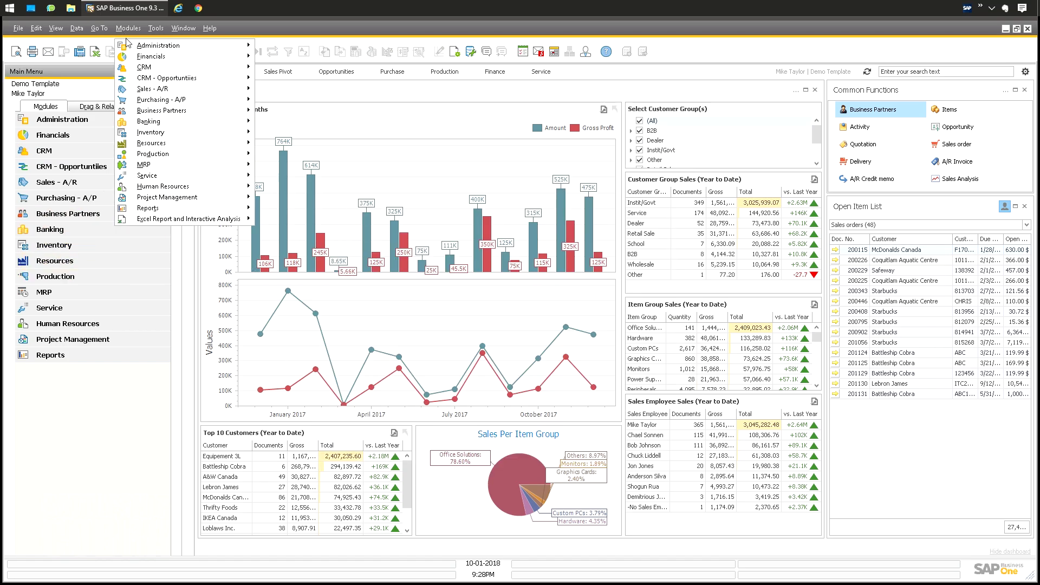
mouse_move(163, 45)
mouse_move(321, 81)
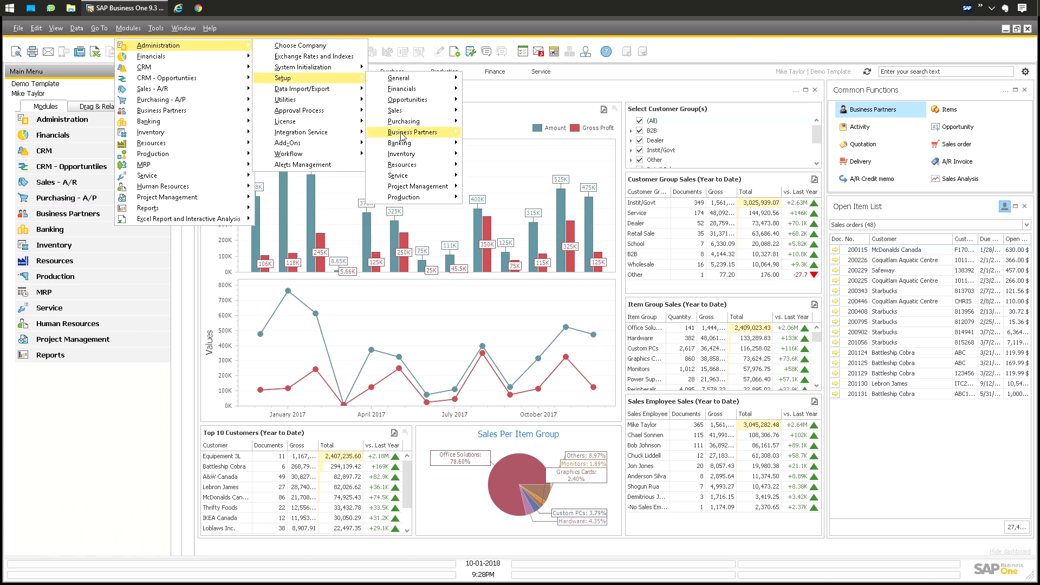
mouse_move(412, 143)
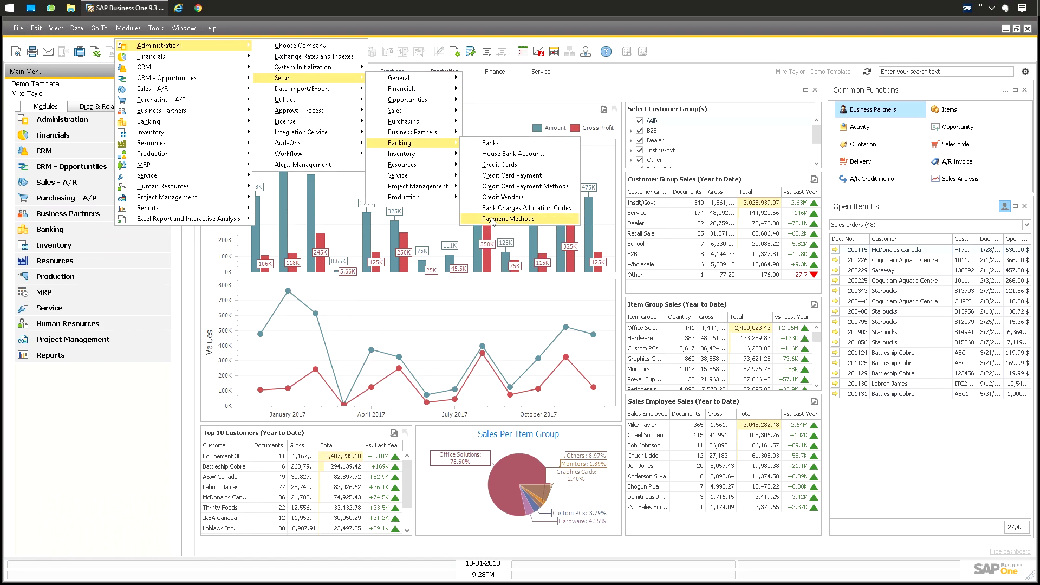
click(66, 276)
click(67, 214)
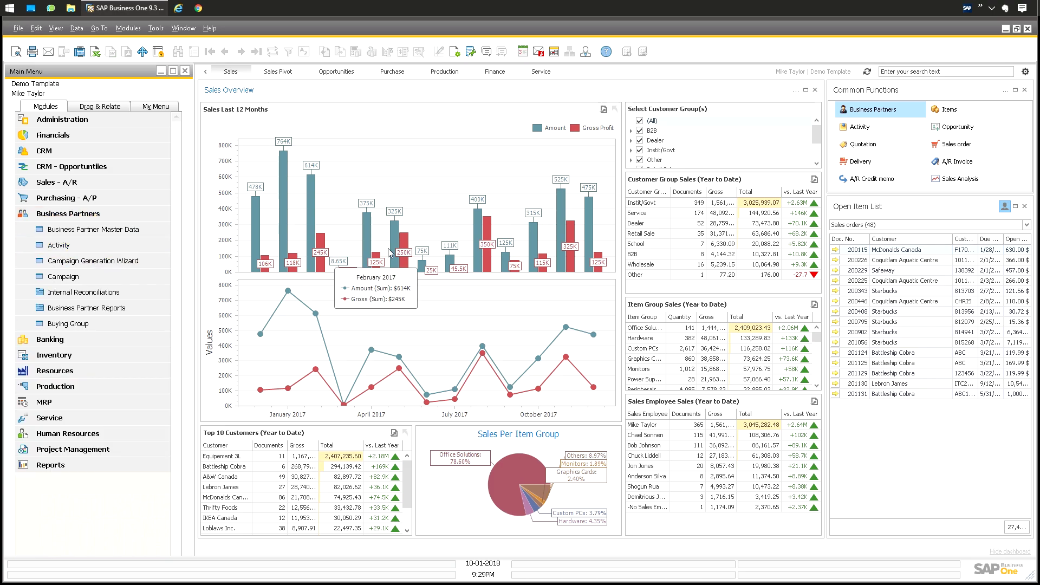
click(130, 232)
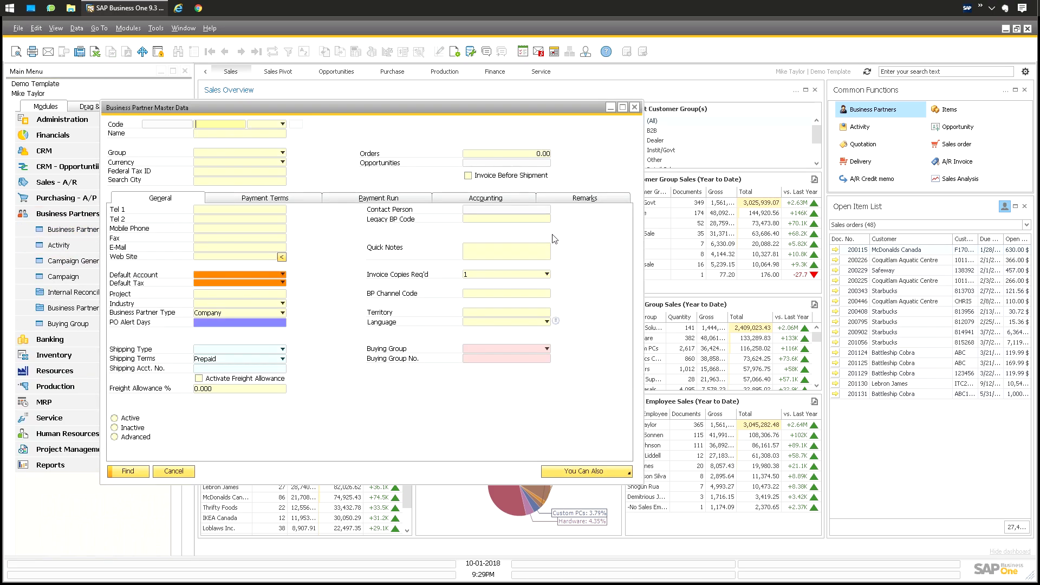
- Find Vendor #1 and restore full column widths on its Payment Run tab
click(226, 135)
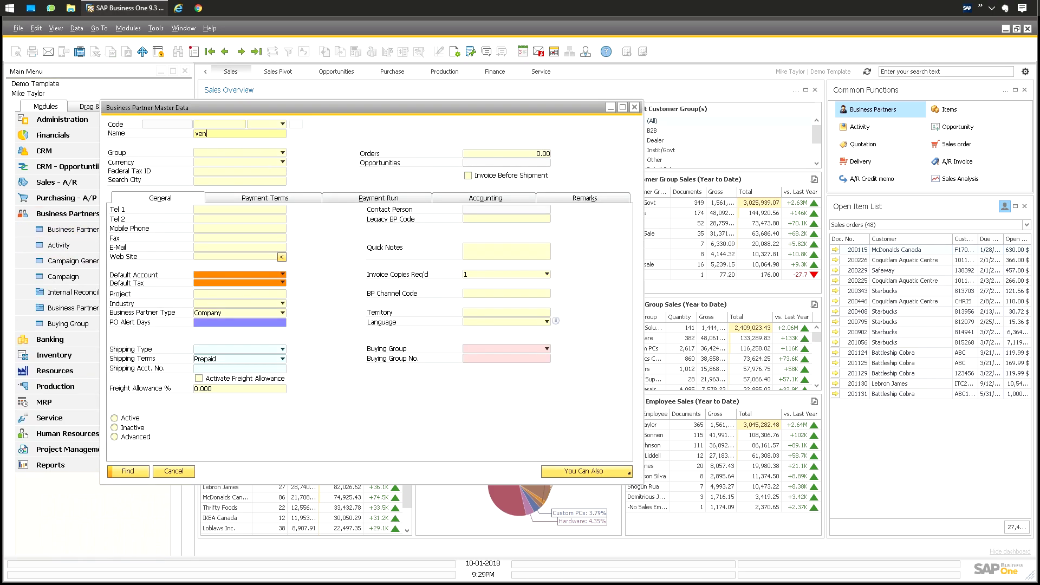
text(vendor #)
key(Return)
click(368, 200)
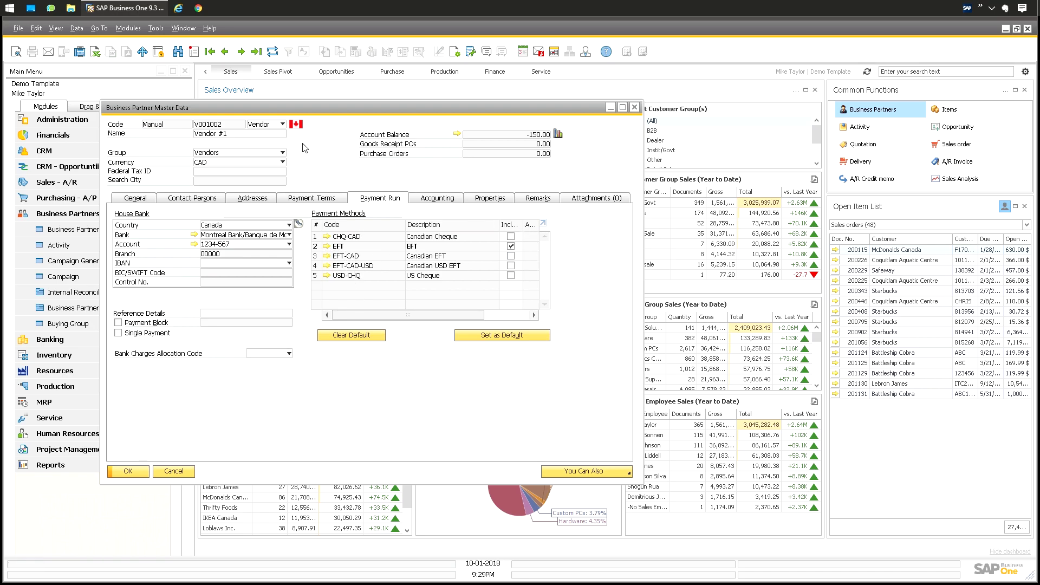
click(56, 28)
click(81, 106)
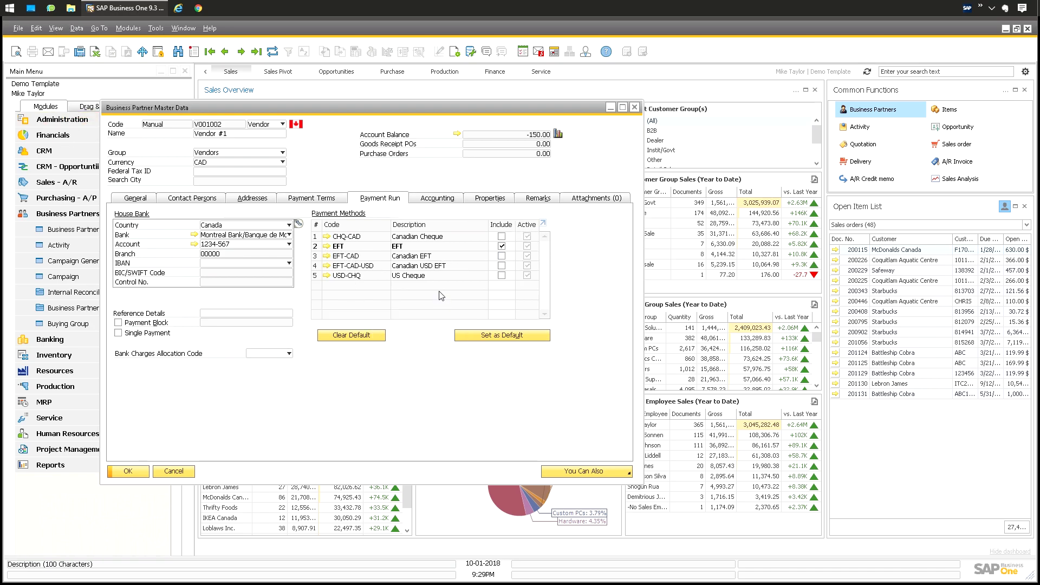
- Tick then untick CHQ-CAD so only EFT stays included, and cancel without saving
click(317, 248)
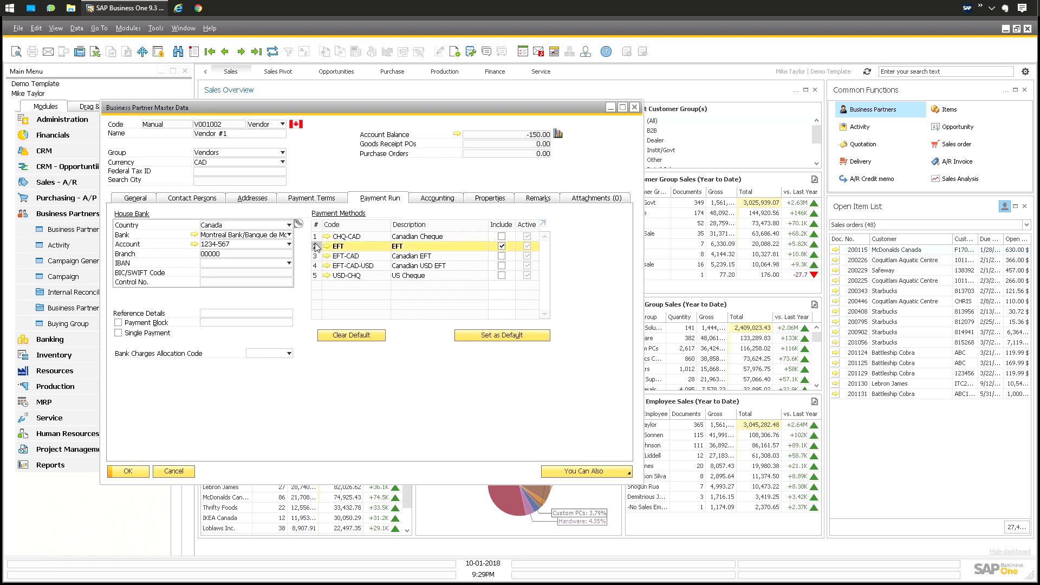
click(502, 236)
click(503, 237)
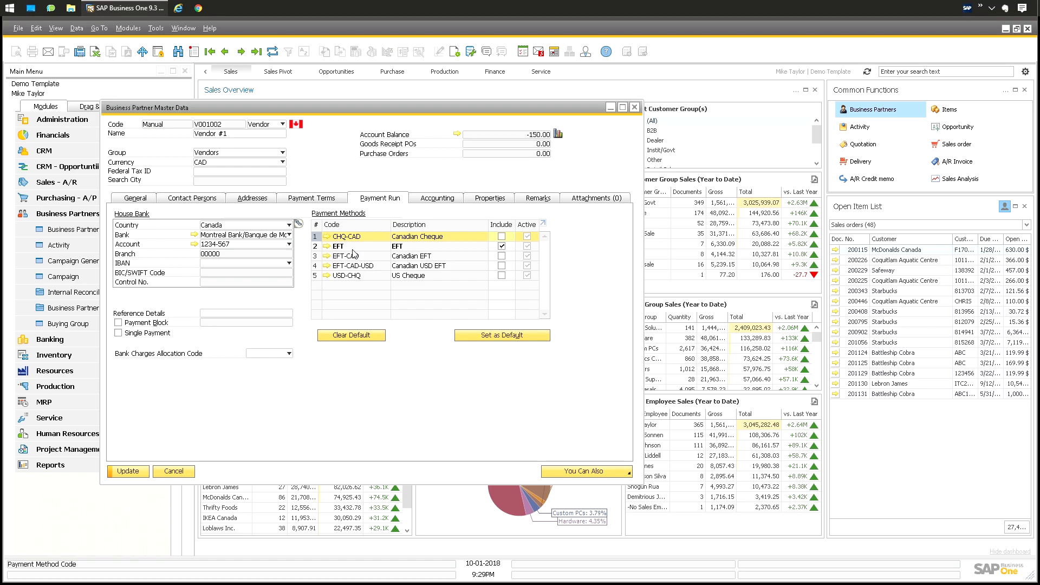
click(173, 471)
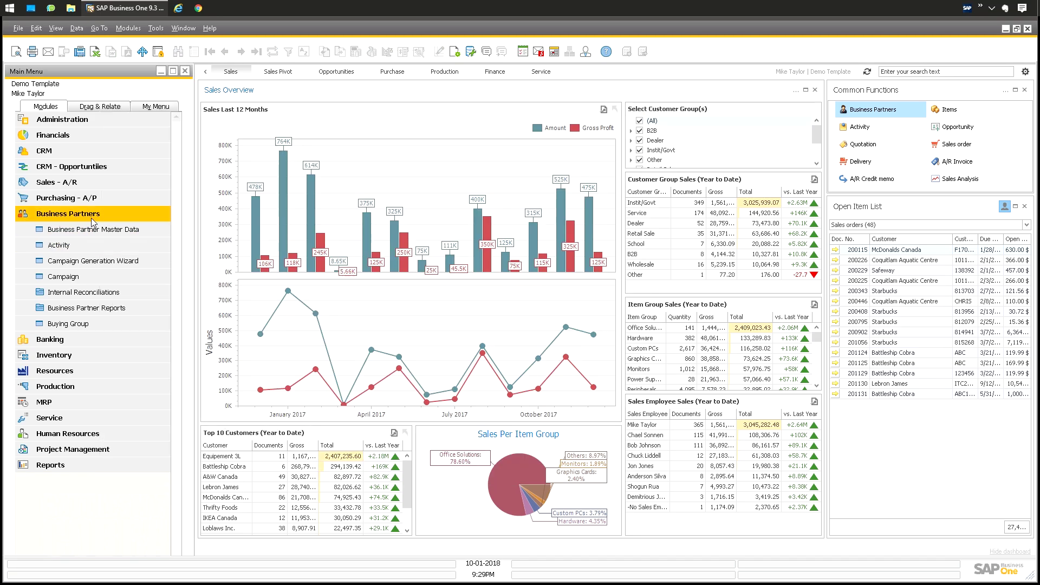
click(67, 214)
click(65, 198)
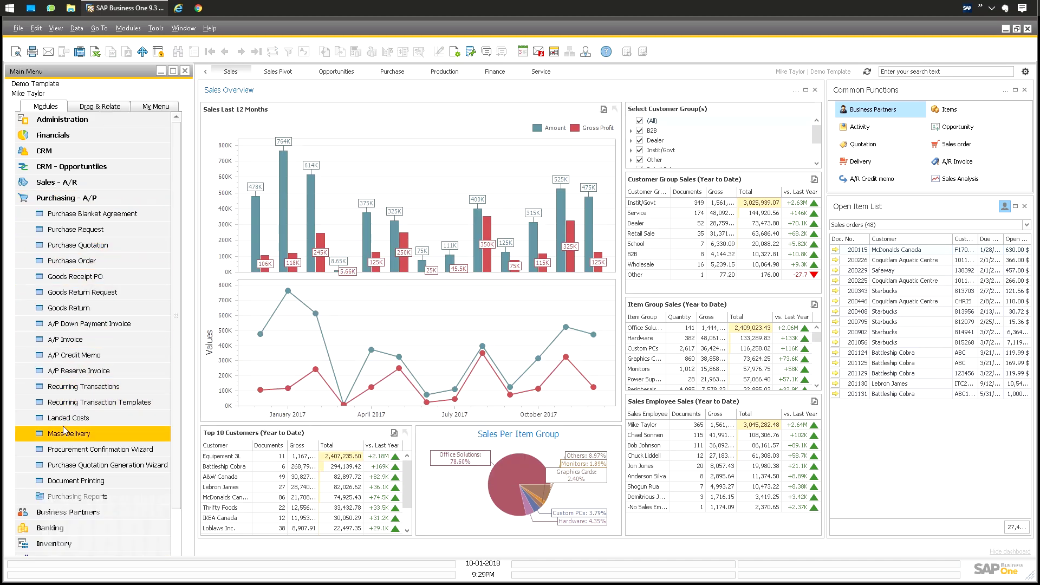
click(65, 339)
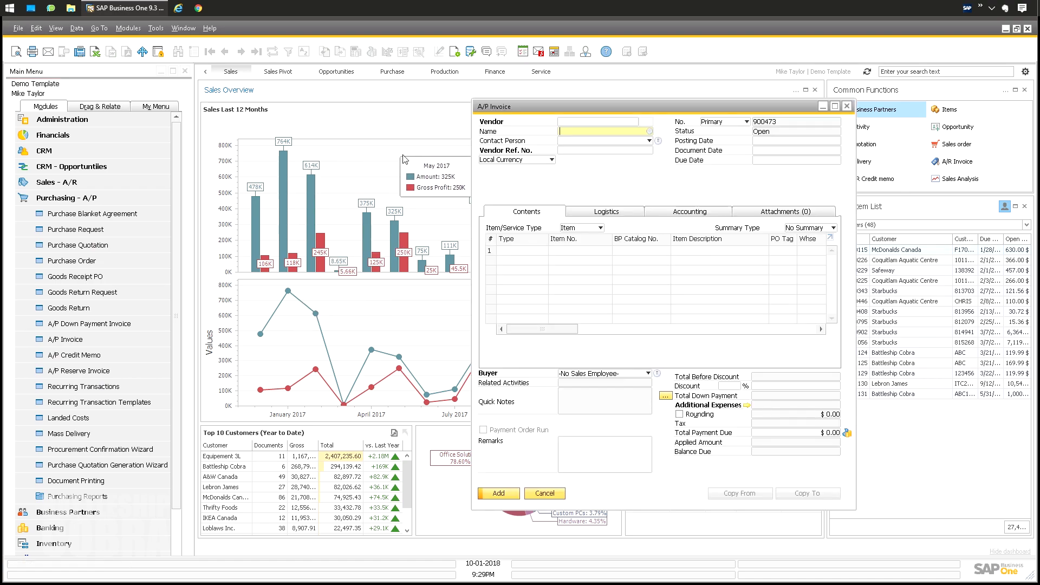
click(374, 135)
text(v)
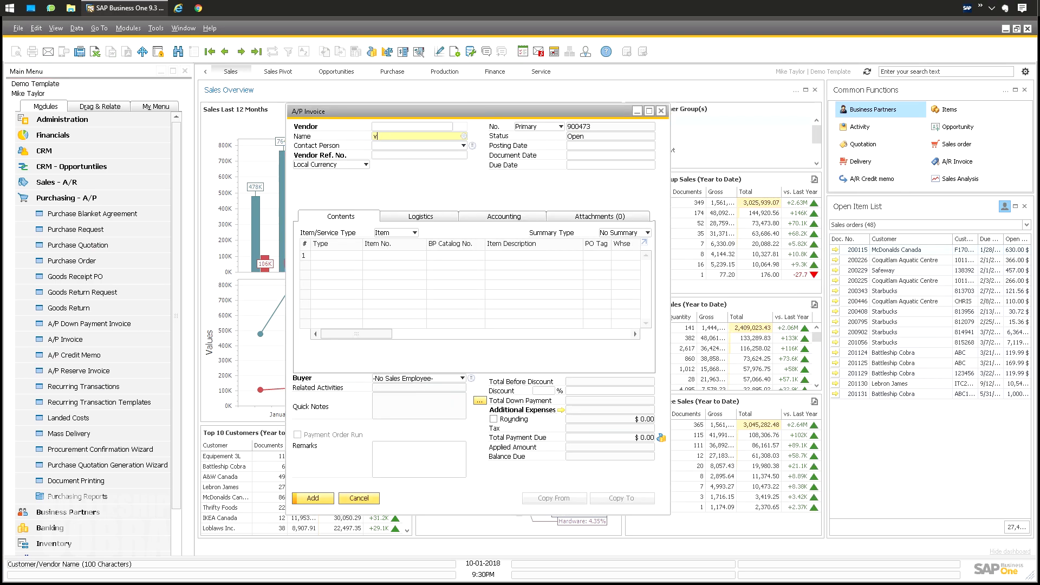
text(endor #1)
key(Tab)
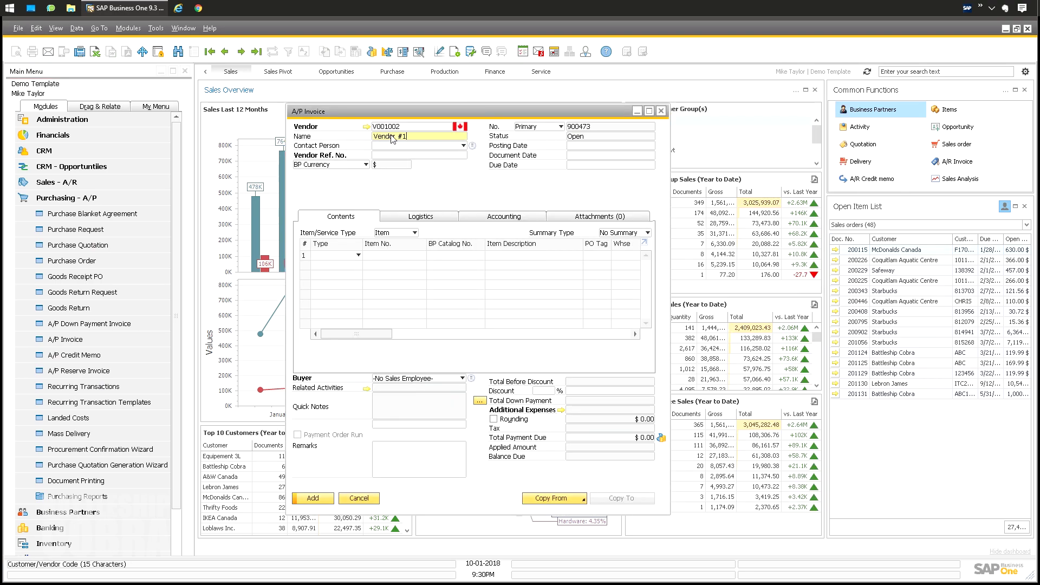
key(Tab)
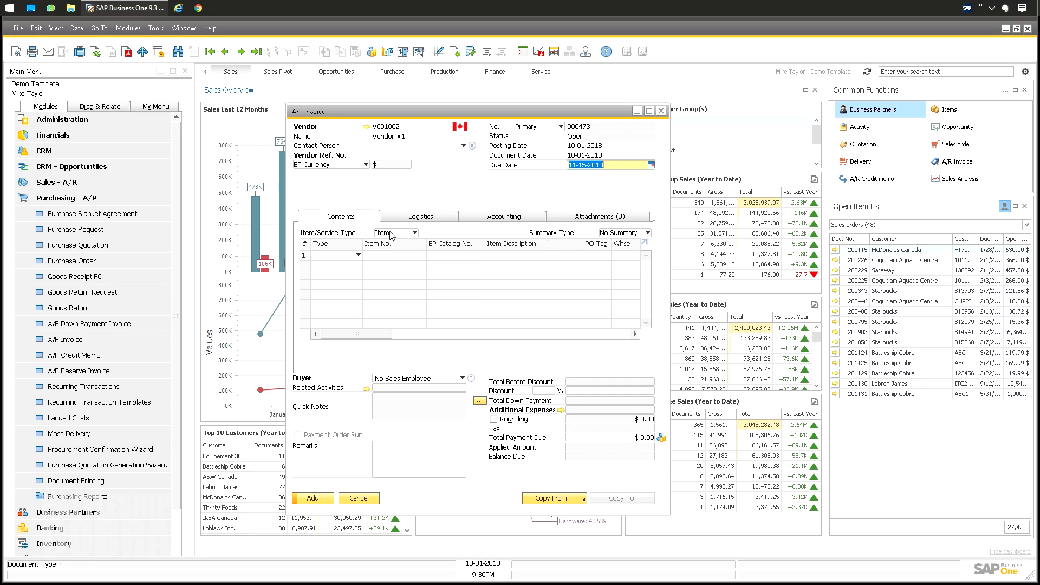
click(504, 216)
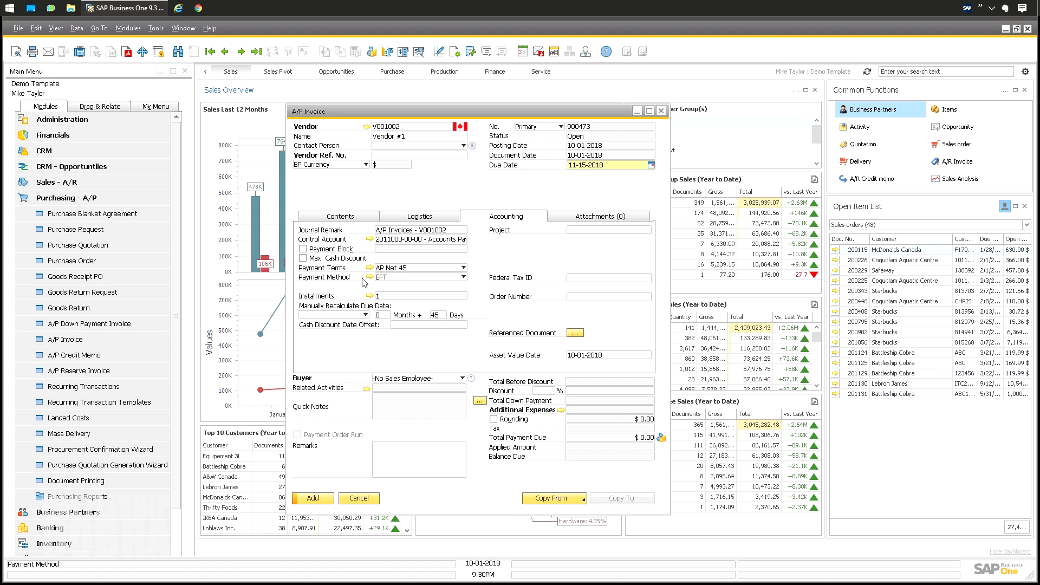
drag(383, 117, 306, 110)
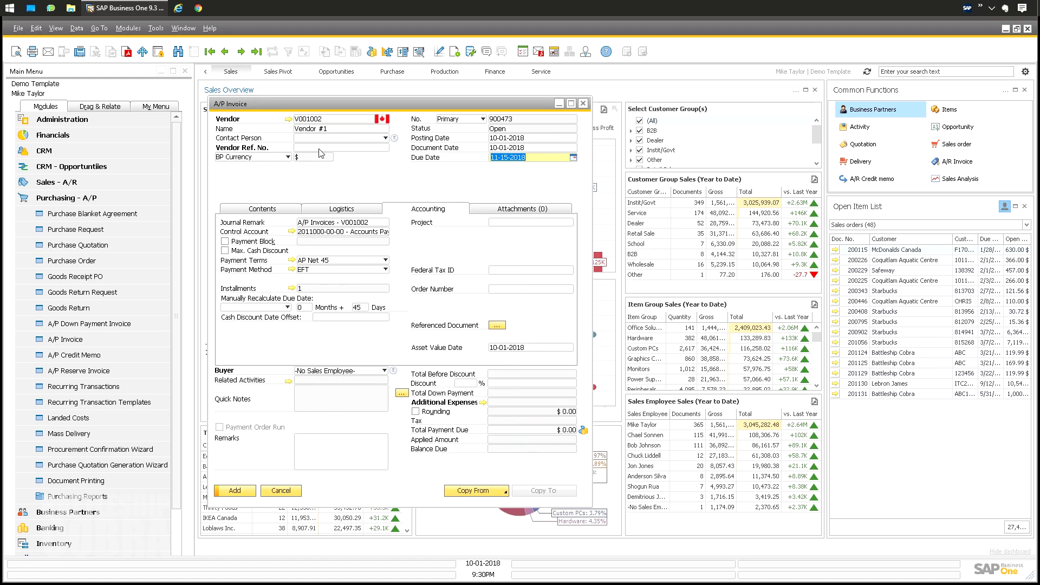
click(324, 269)
click(271, 283)
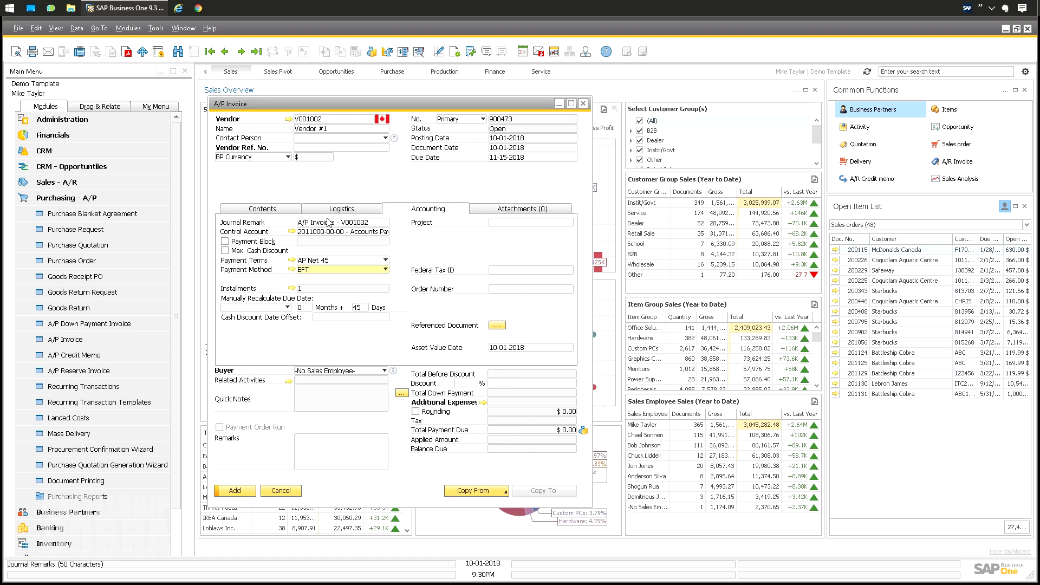
click(292, 270)
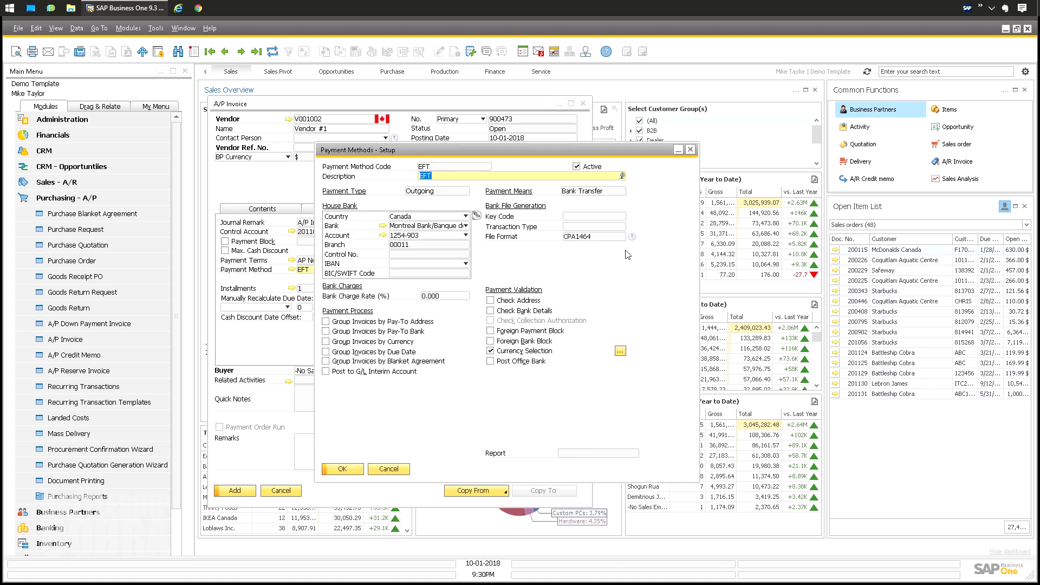
click(392, 469)
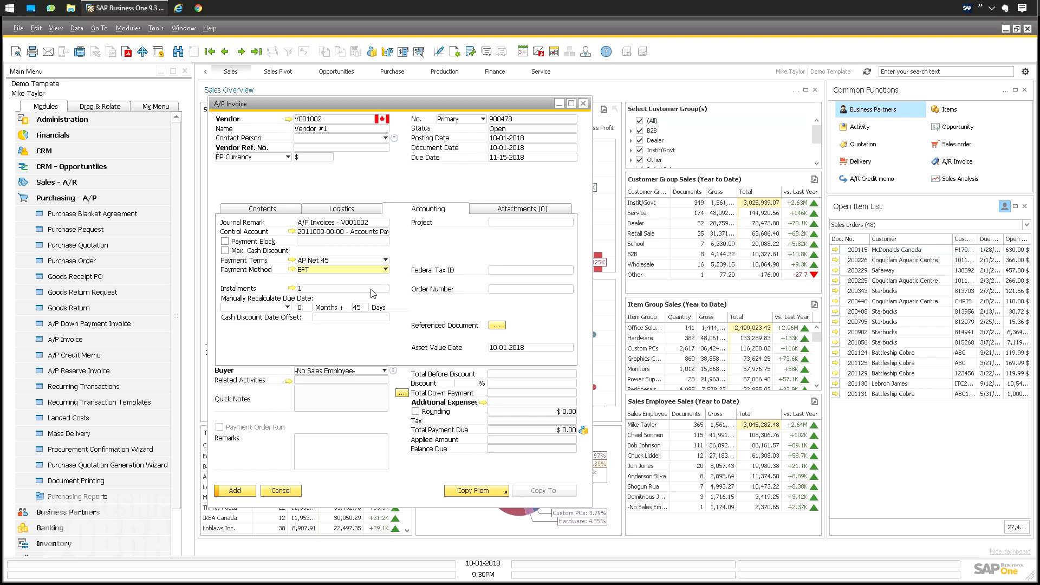
click(584, 104)
click(474, 337)
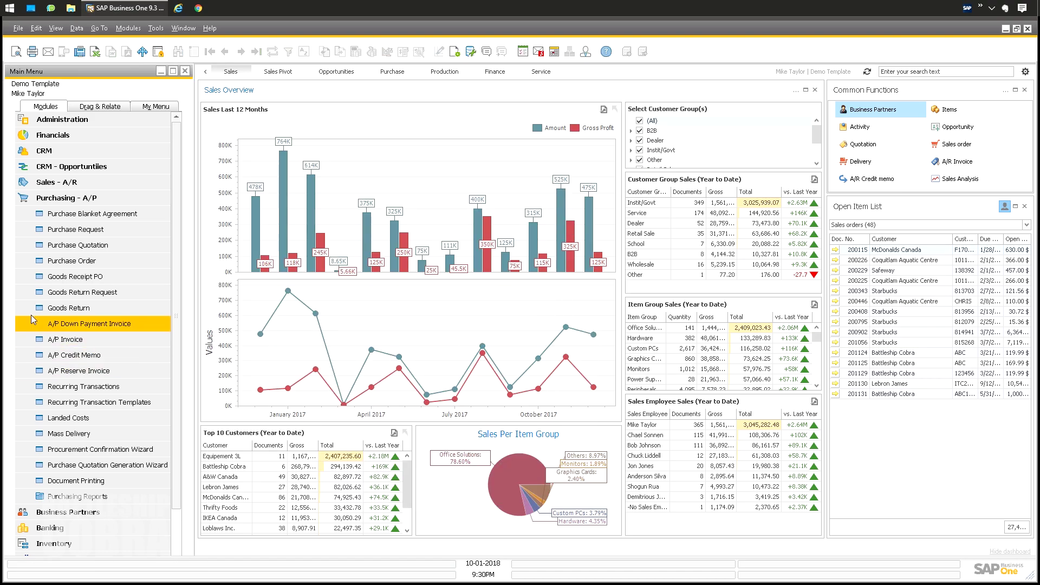
- Start a new Payment Wizard run paying by Bank Transfer instead of cheque
click(36, 195)
click(46, 230)
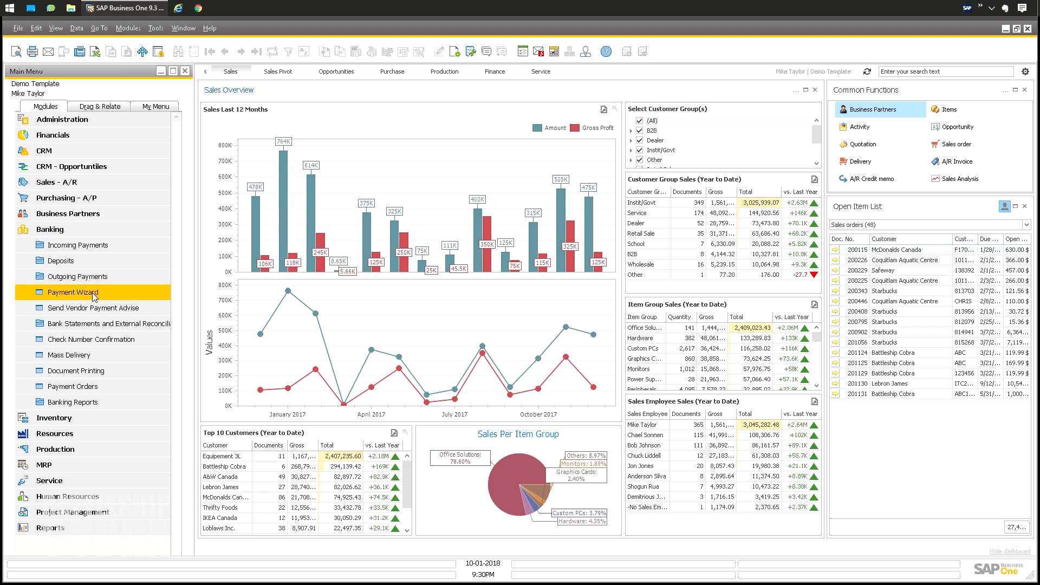
click(94, 294)
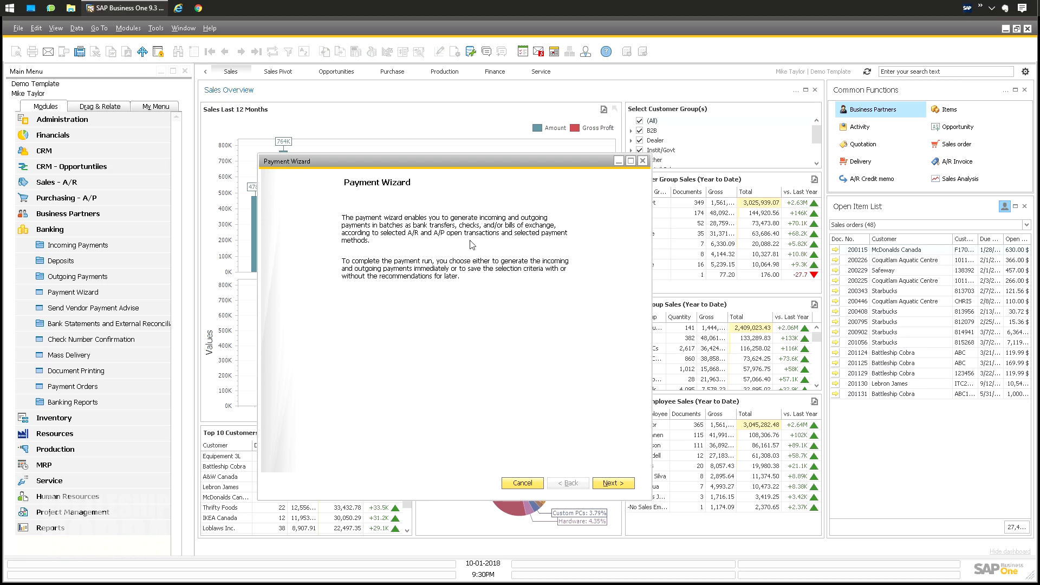
click(611, 484)
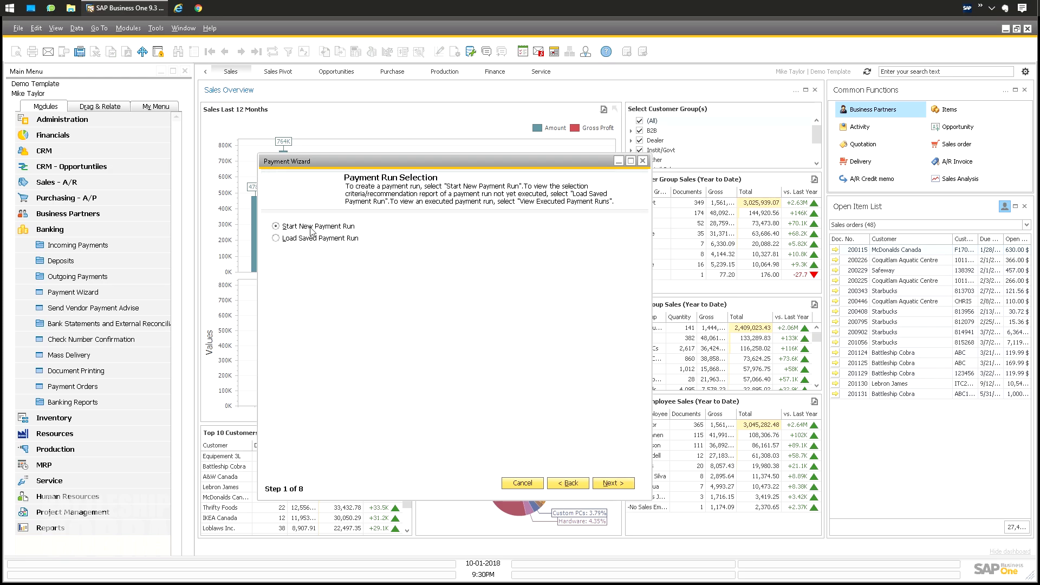
click(610, 484)
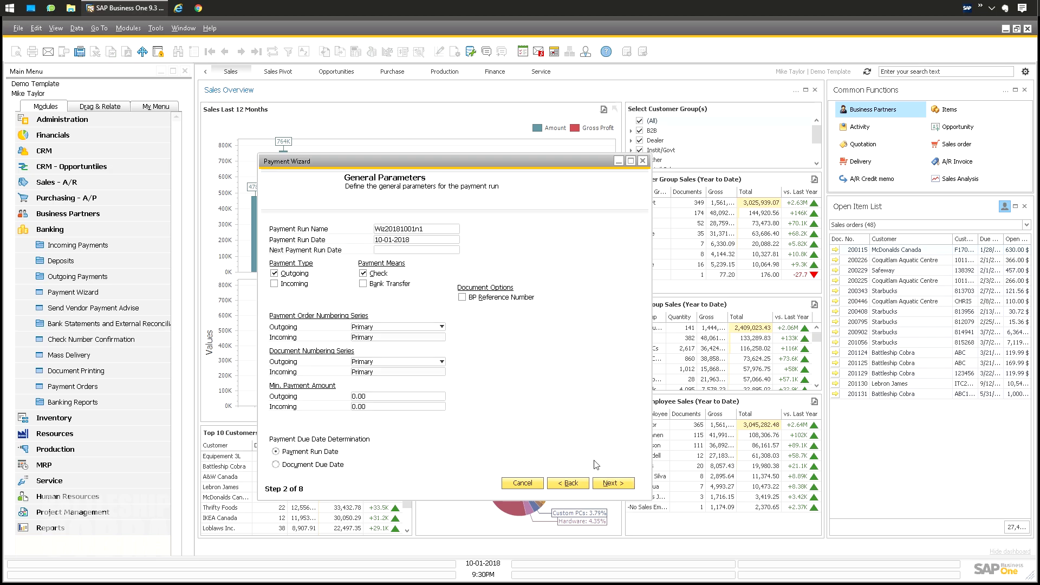
click(363, 273)
click(363, 284)
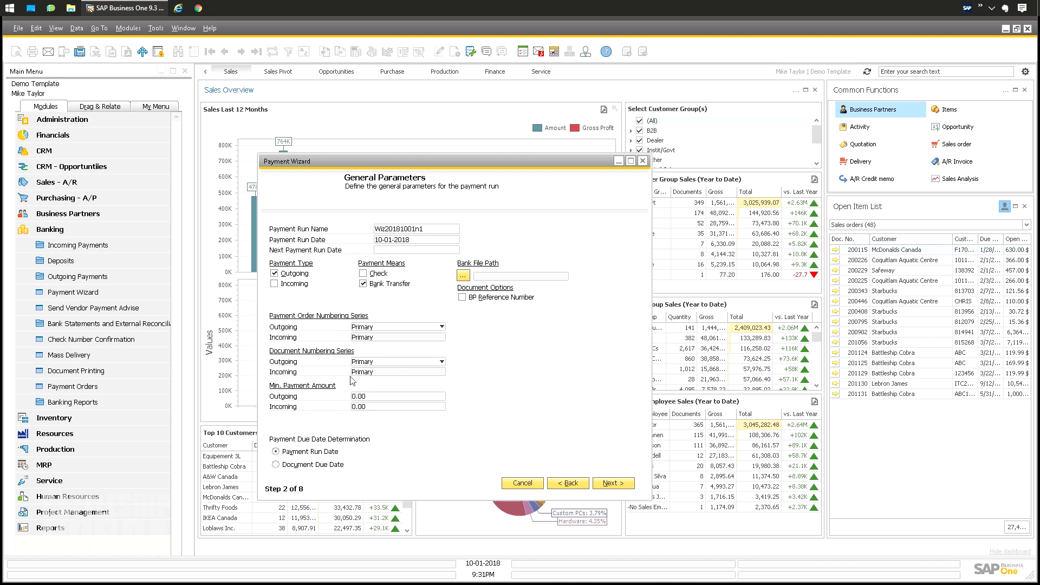
- Add all vendors, set Due Date To 10-01-2018, include EFT, and generate the recommendation
click(611, 483)
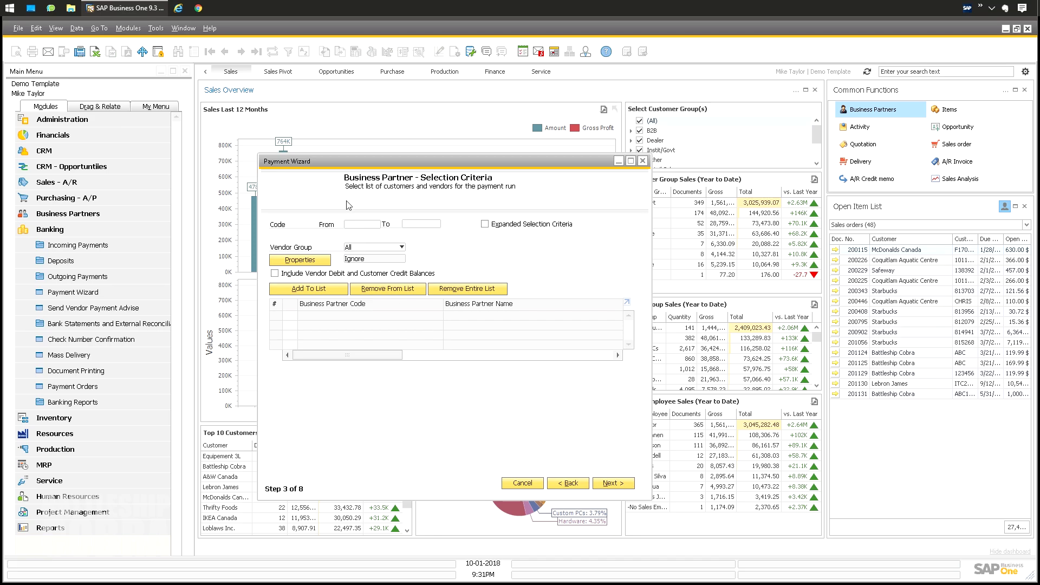
click(307, 290)
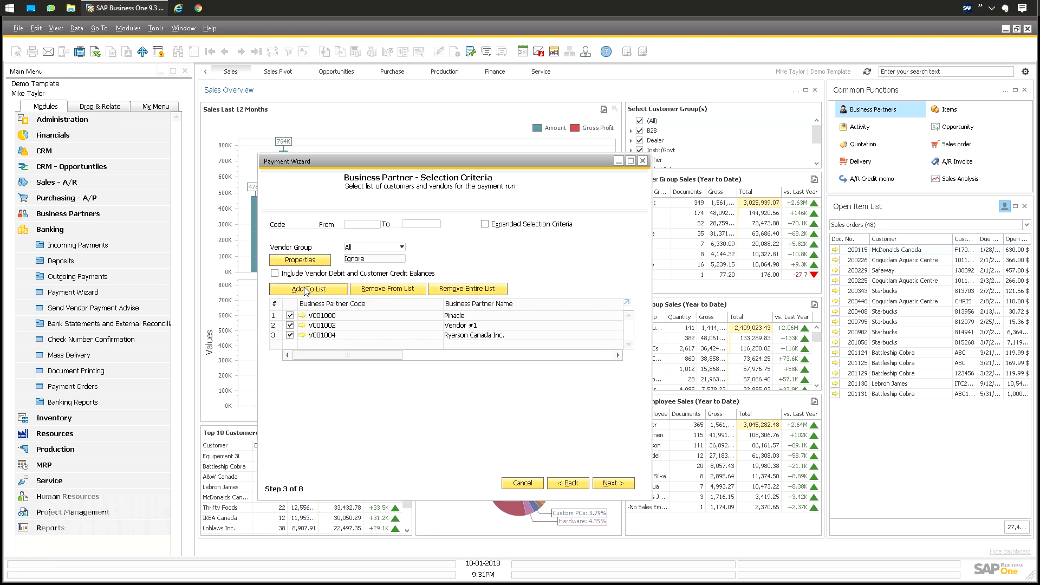
click(614, 483)
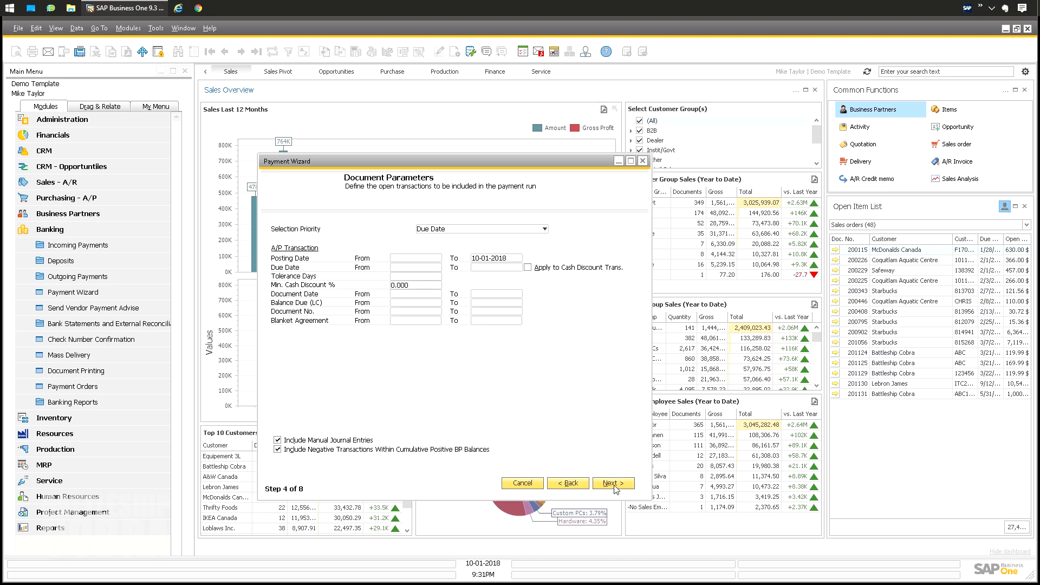
click(491, 268)
key(Tab)
click(611, 483)
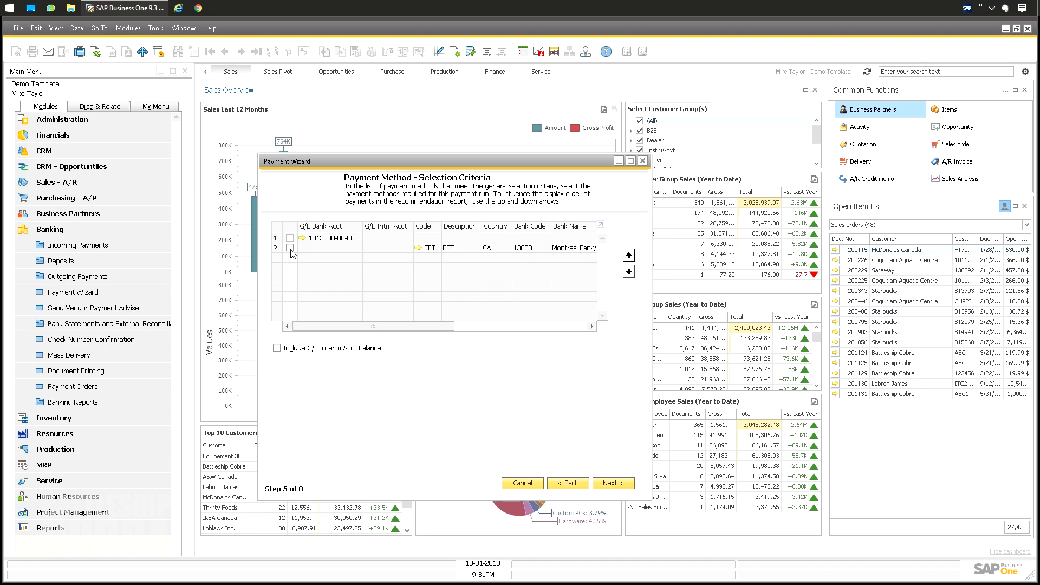
click(290, 249)
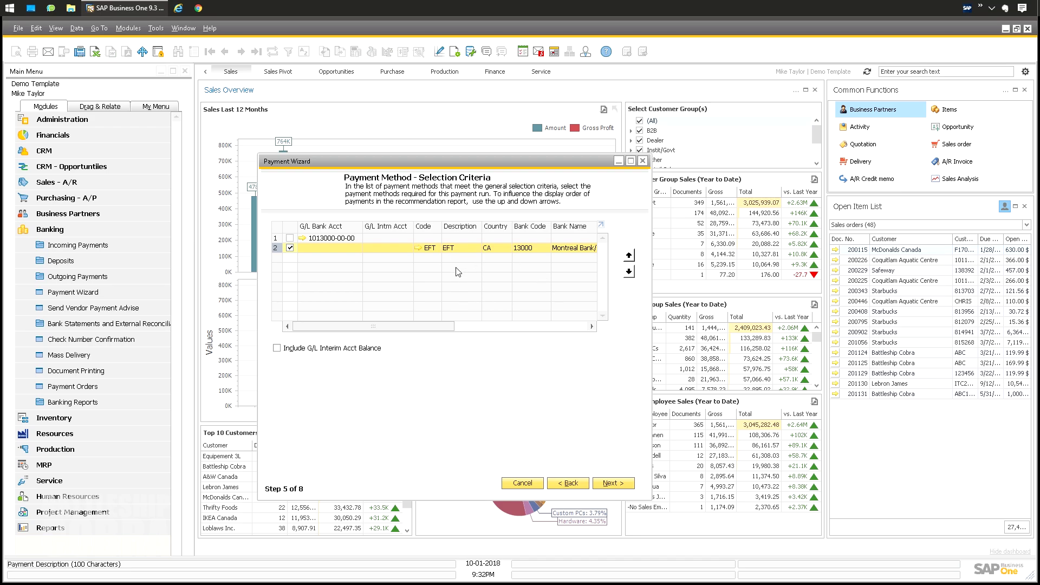
click(614, 483)
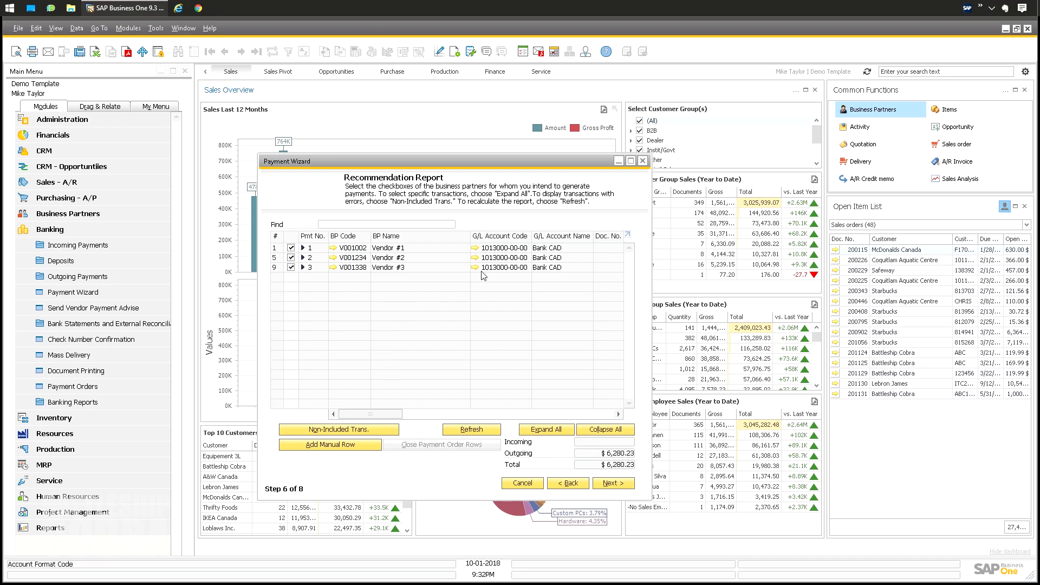
- Maximize the wizard, fit the report columns, and expand all vendors' documents
drag(446, 162, 326, 105)
double_click(326, 105)
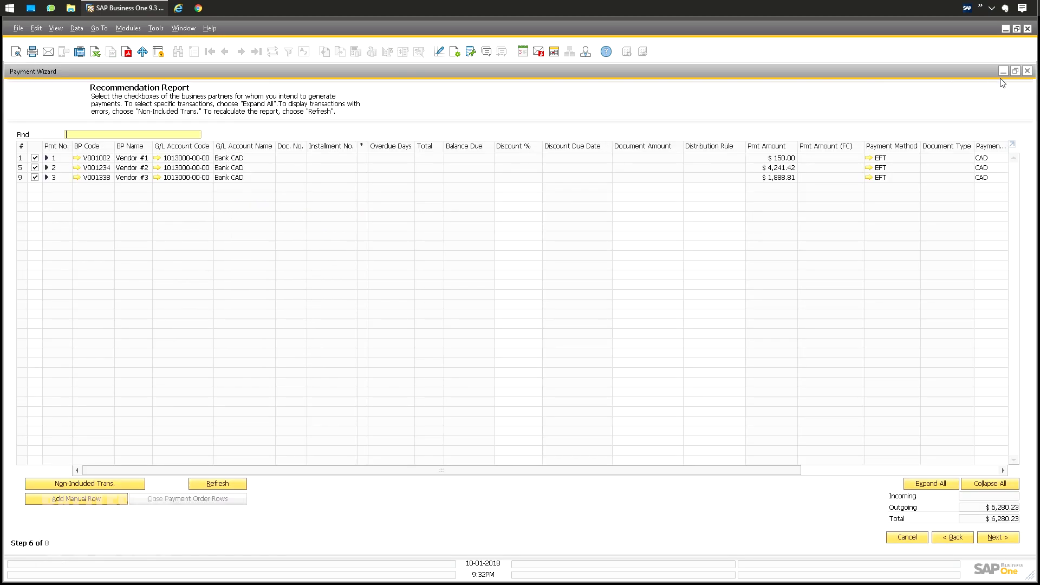
click(57, 28)
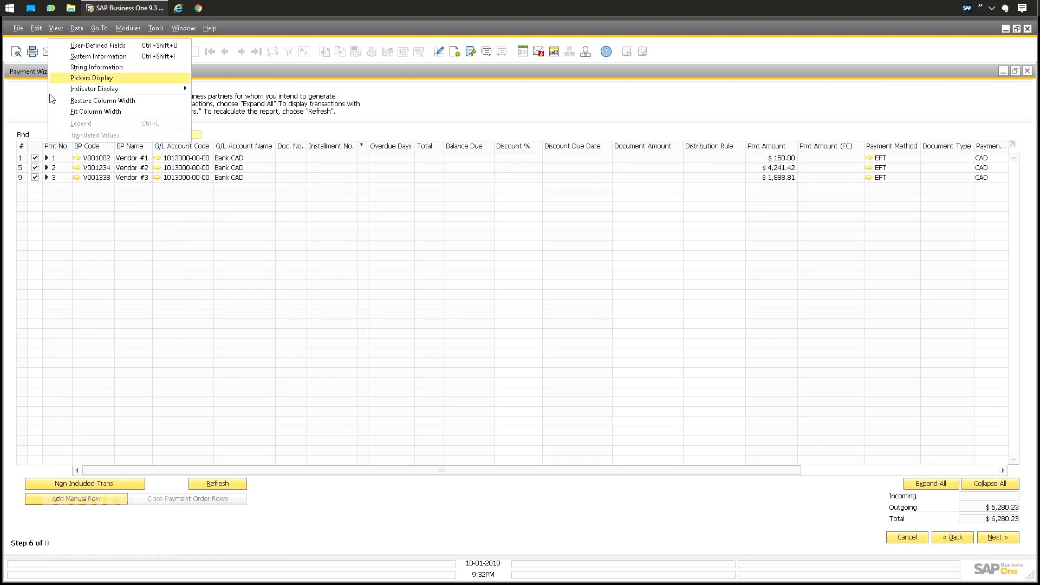
click(71, 115)
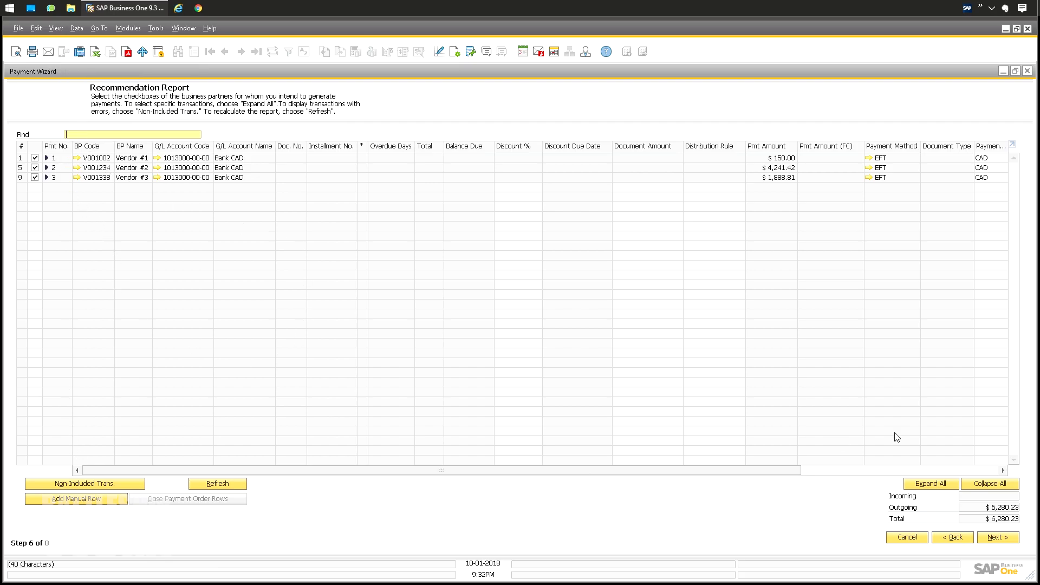
click(929, 489)
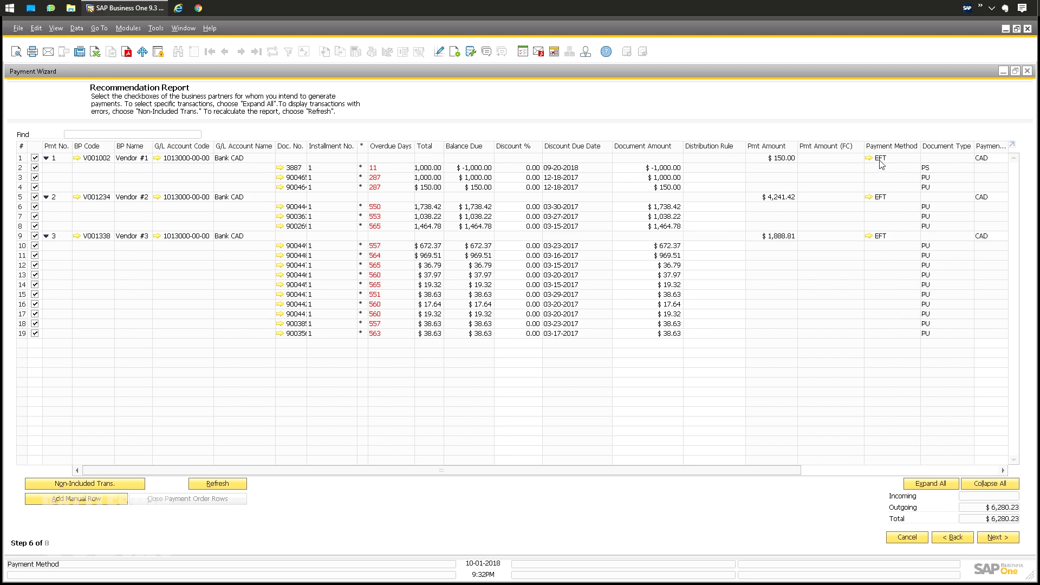
- Reduce row 3's document amount to 500
click(663, 181)
text(500)
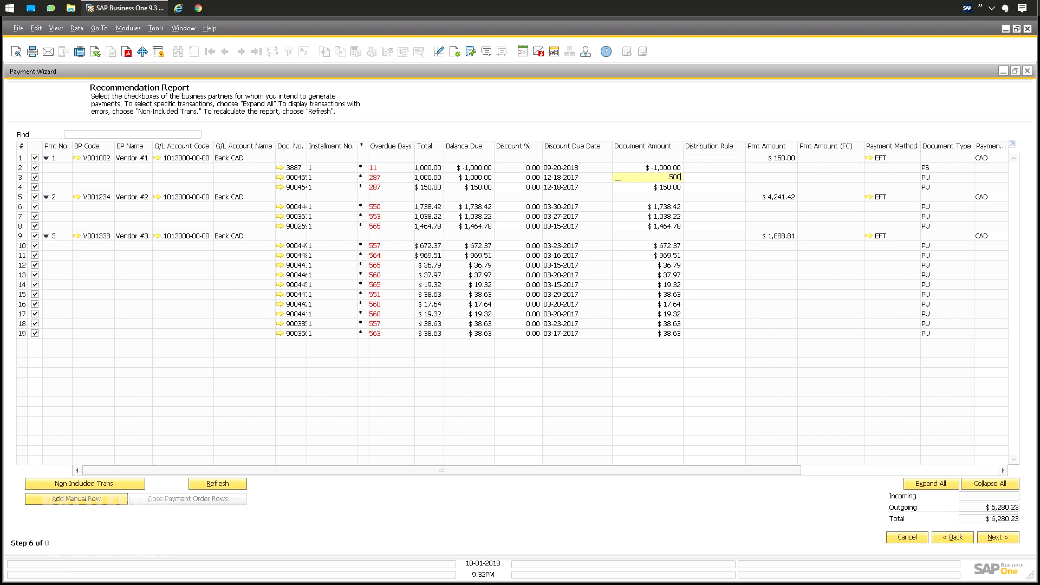
key(Tab)
click(661, 208)
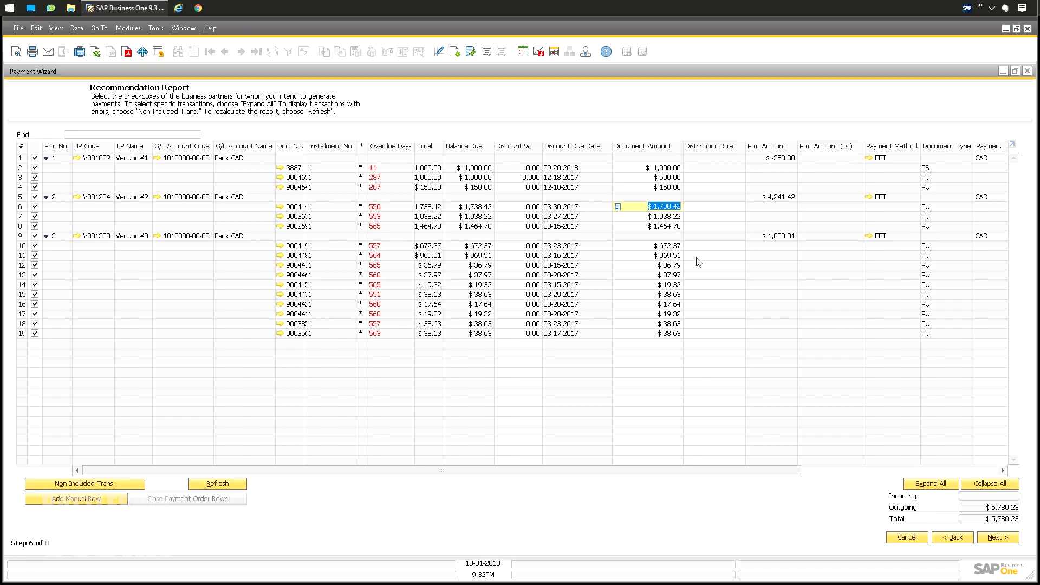
- Exclude Vendor #1 and keep only the invoices in rows 6, 10 and 12
click(34, 158)
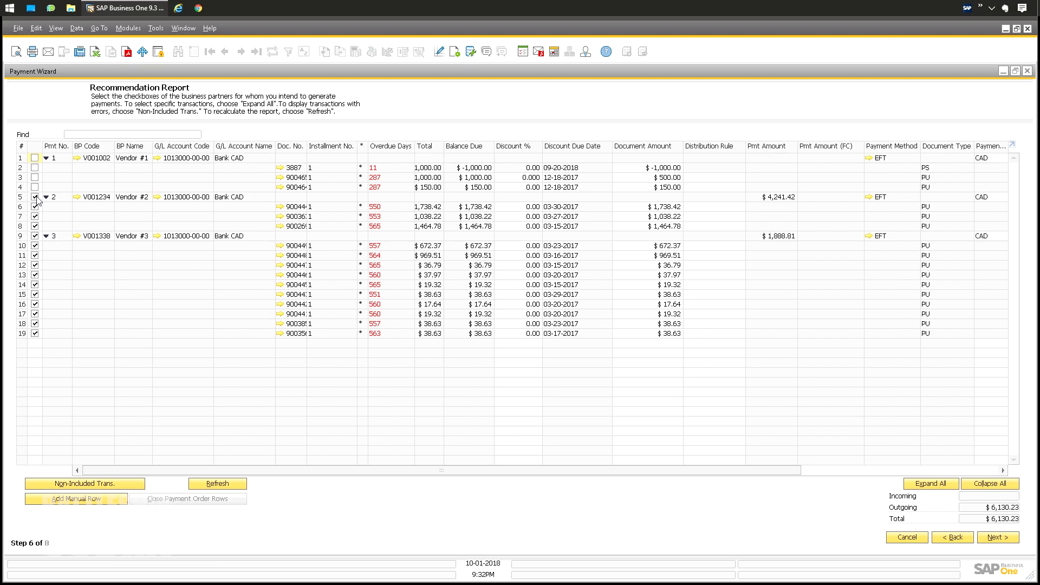
click(35, 197)
click(35, 237)
click(35, 207)
click(35, 246)
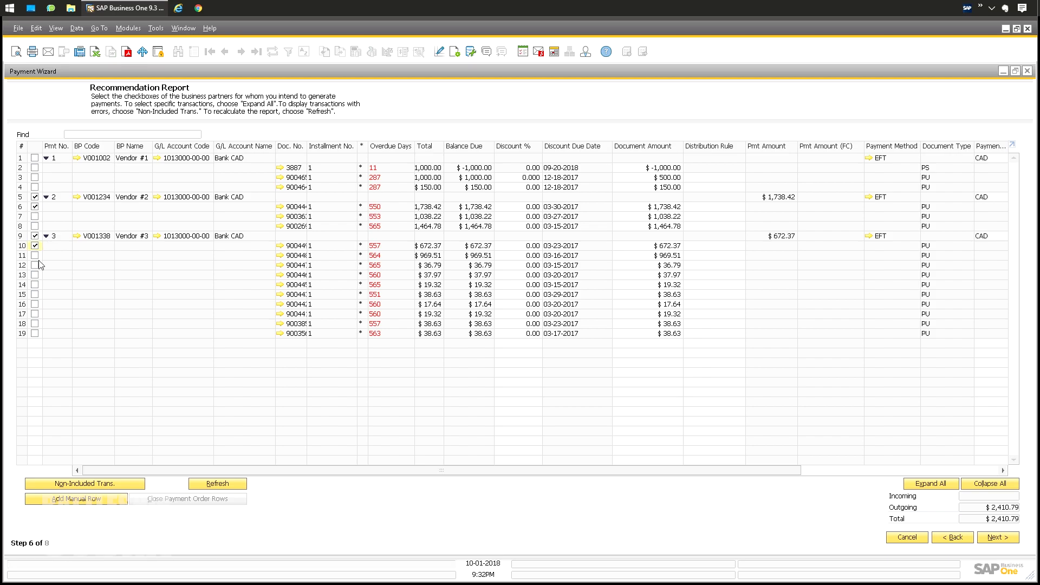
click(35, 265)
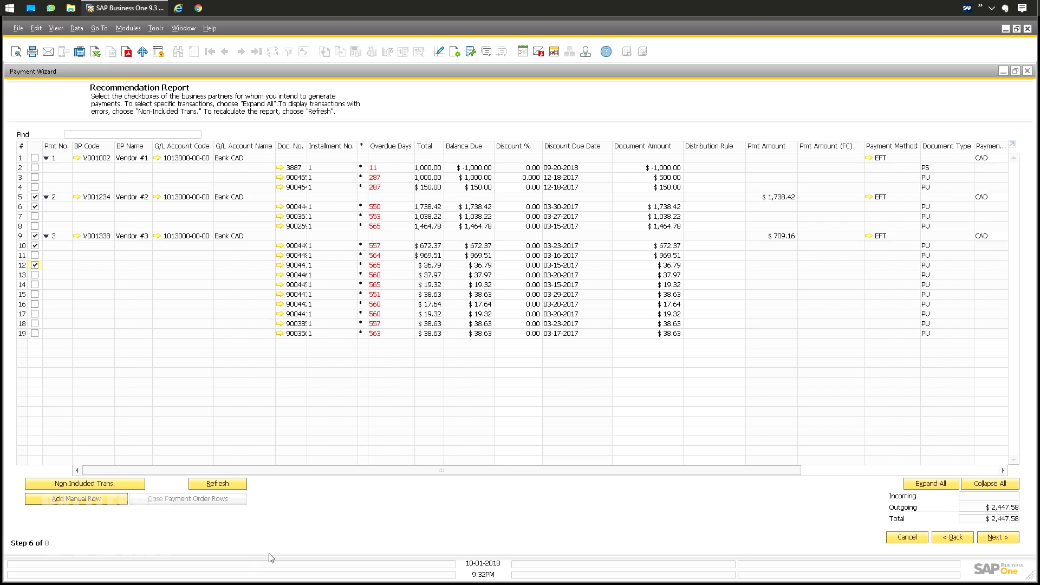
- Review the Non-Included Transactions report, then advance to Step 7 Save Options
click(72, 488)
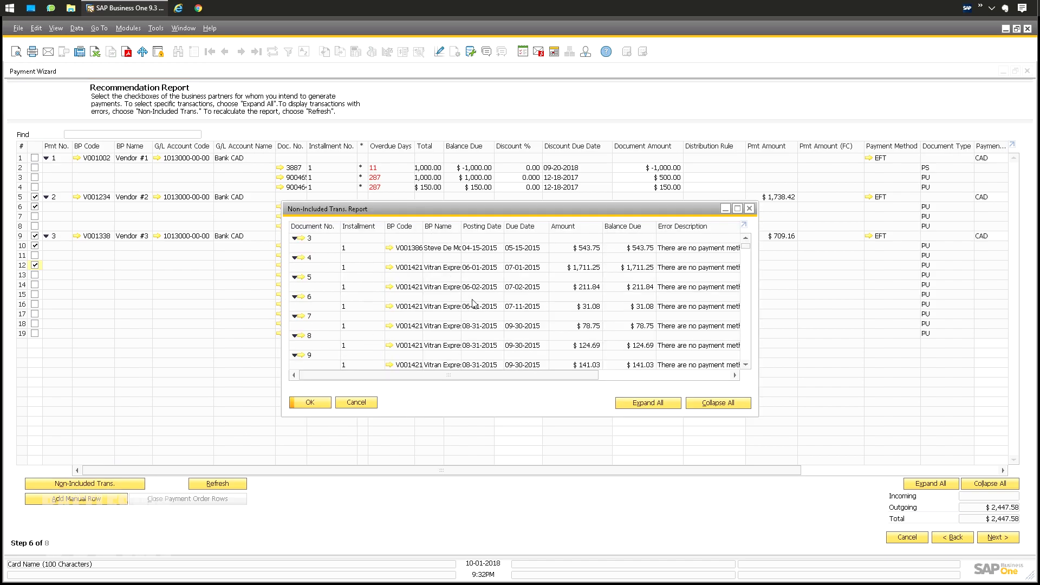
drag(530, 376, 663, 379)
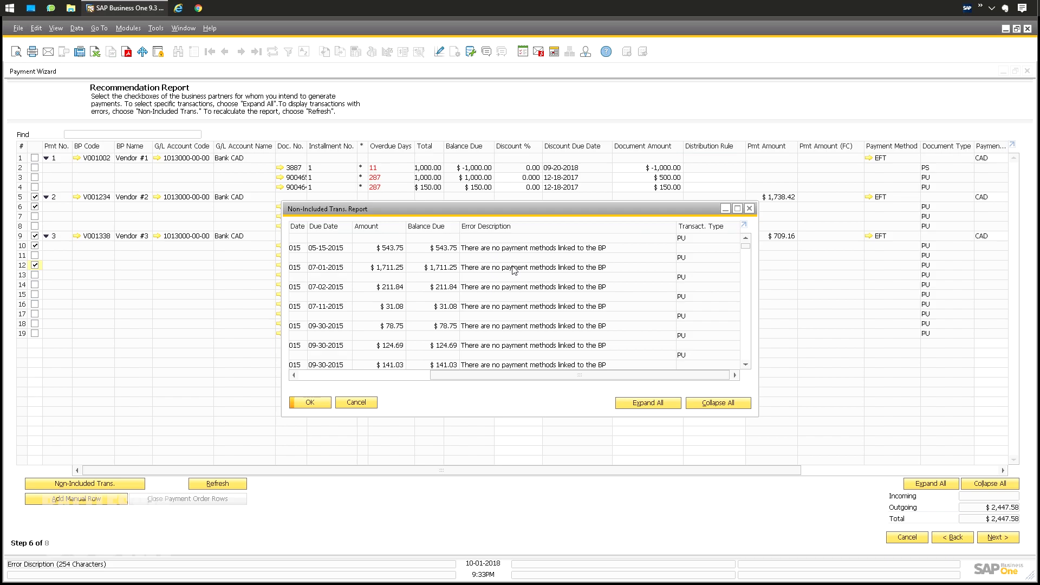
scroll(516, 272, down, 1)
scroll(596, 292, down, 1)
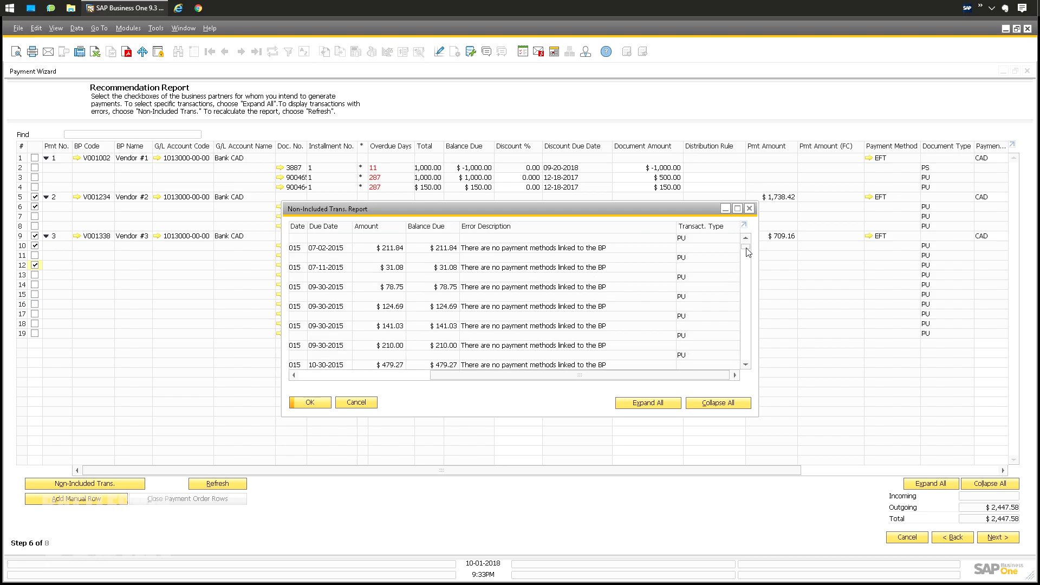
drag(748, 252, 726, 386)
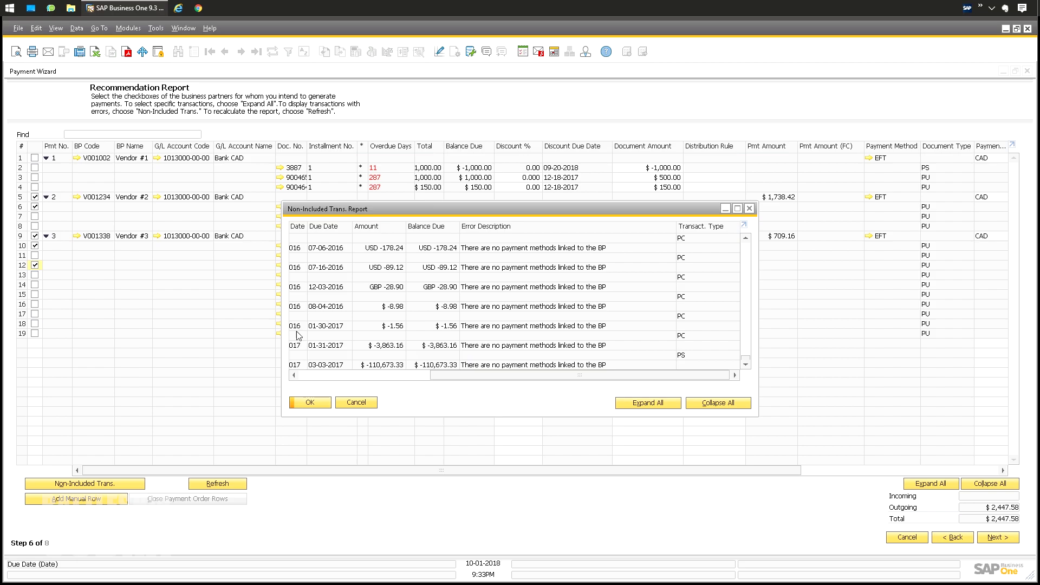
click(357, 403)
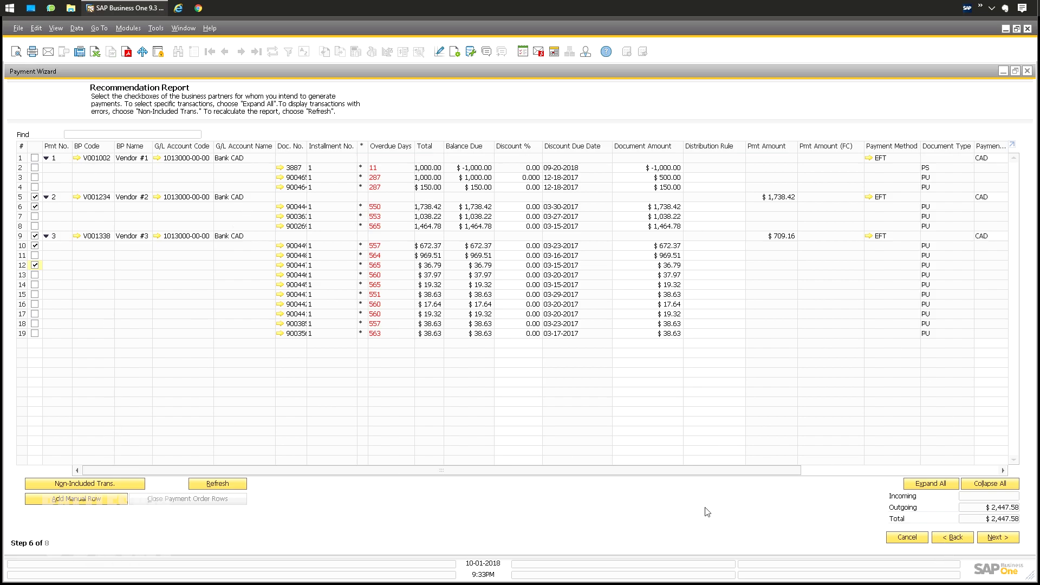
click(999, 538)
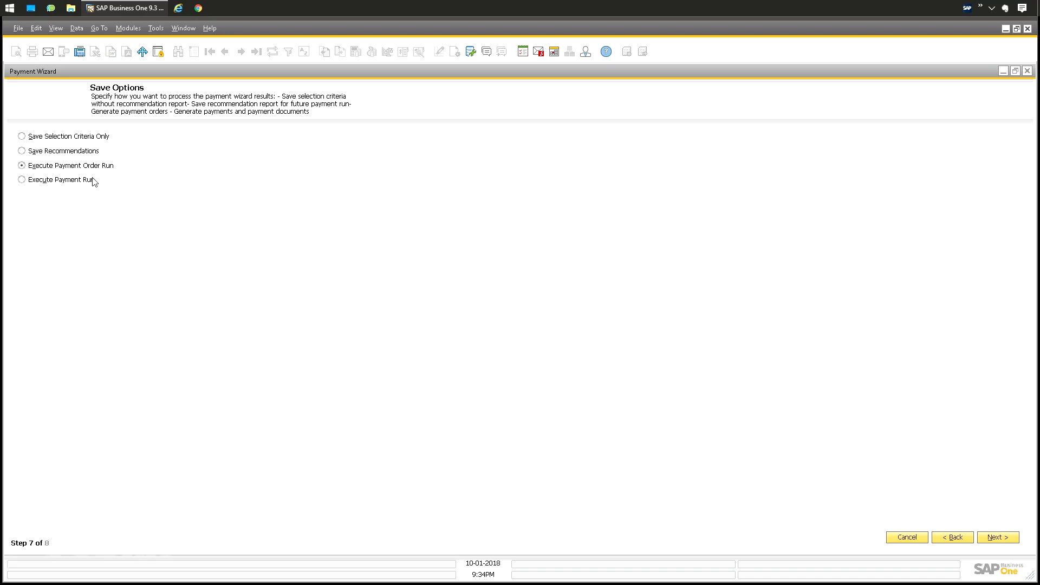
- Save as a payment order run adding 2 payment orders, then finish the wizard
click(998, 538)
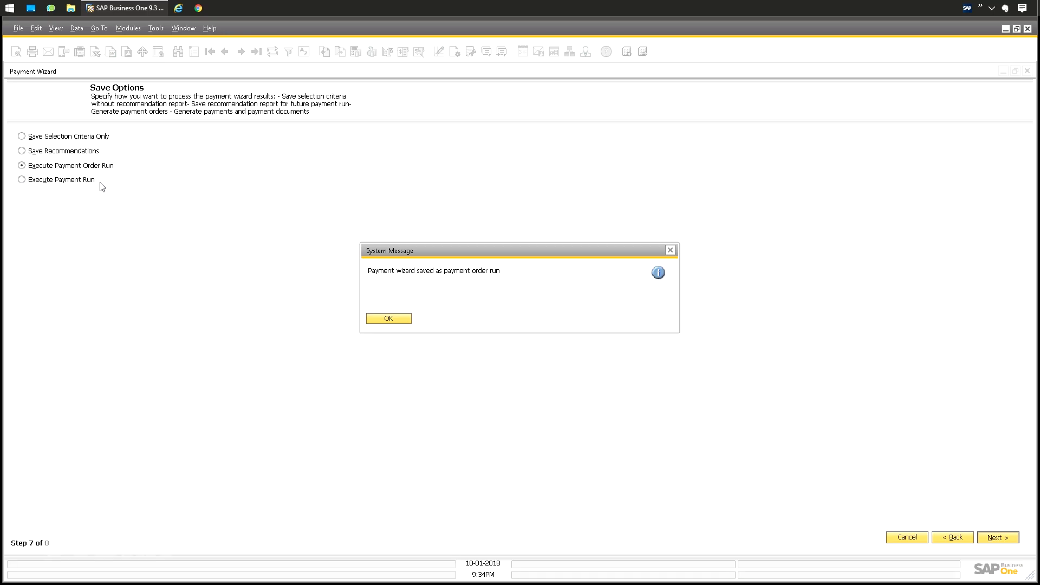
click(381, 321)
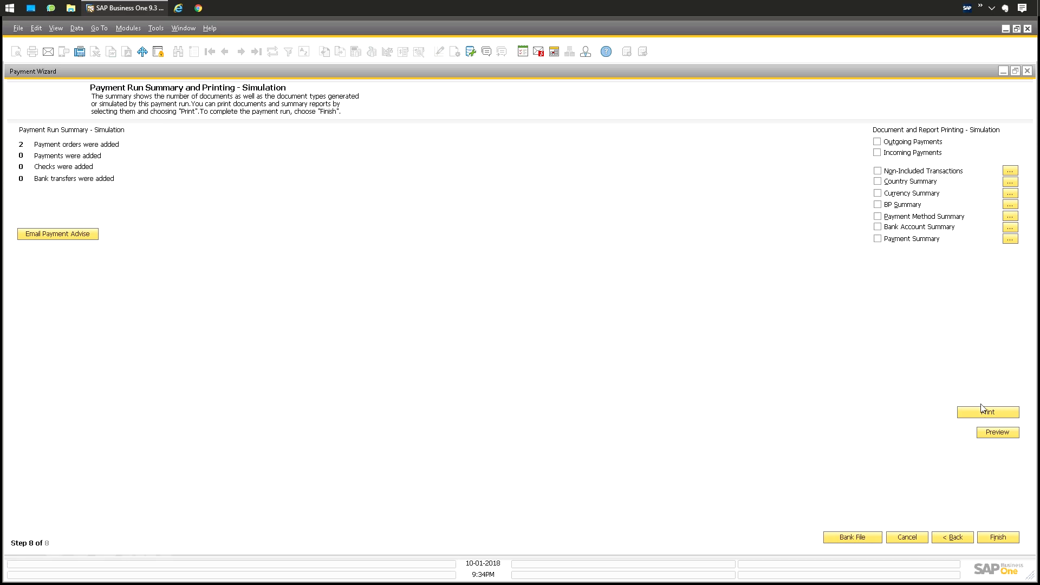
click(989, 542)
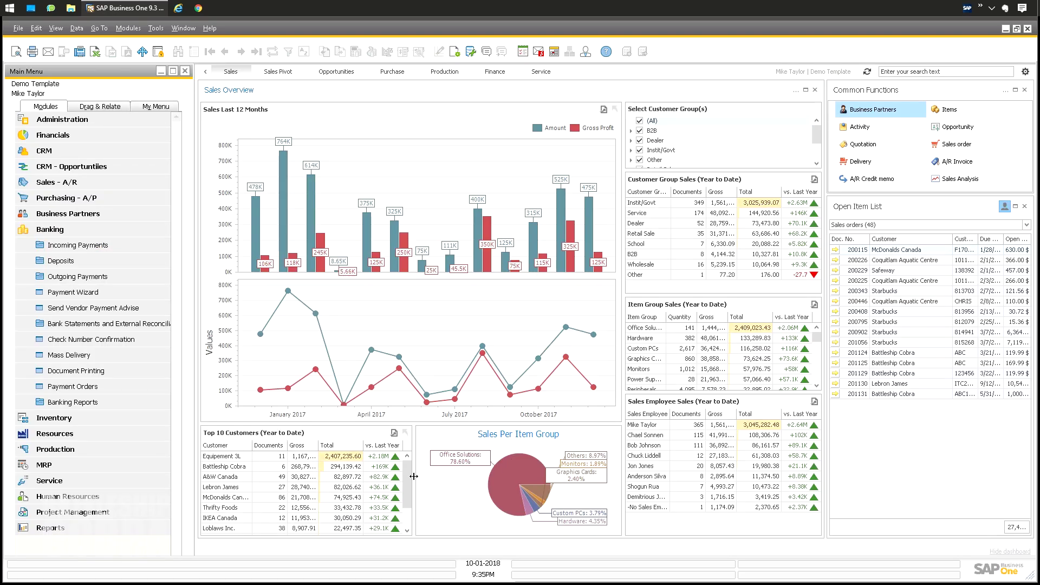
- List the outgoing payment orders ($1,738.42 and $709.16), select them, then close both dialogs
click(83, 389)
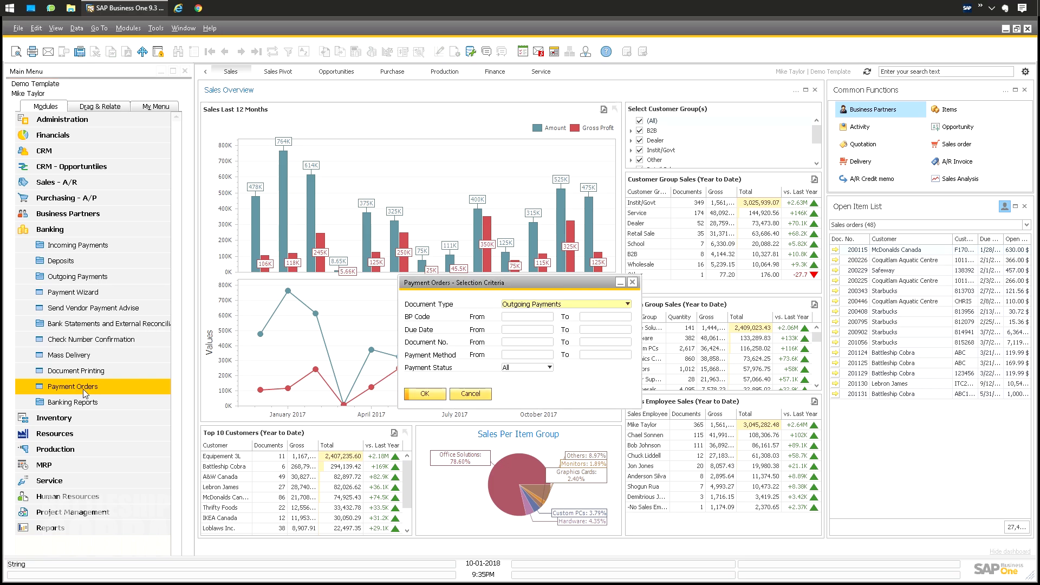
click(428, 394)
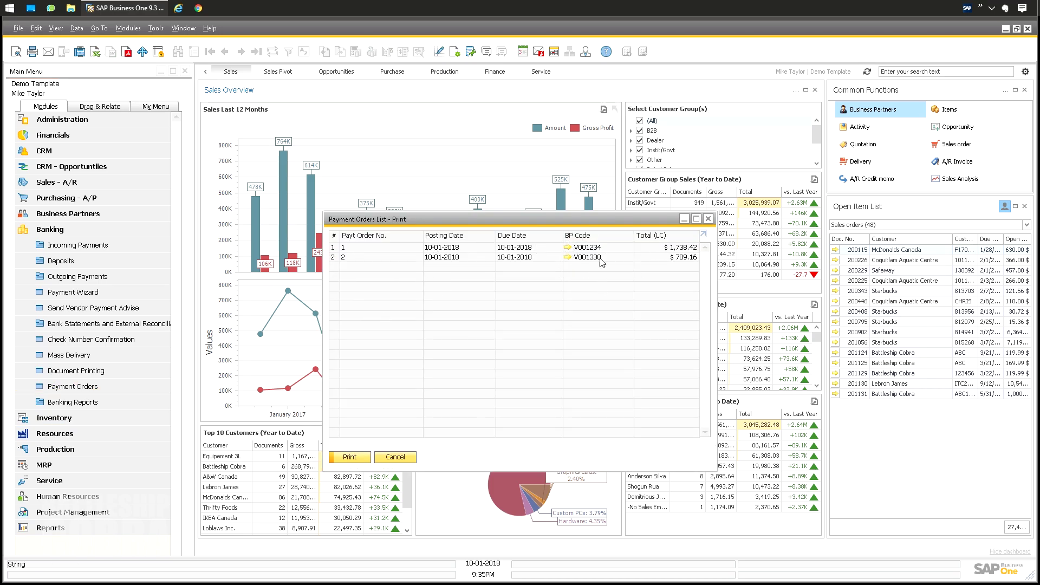
click(333, 248)
ctrl+click(334, 258)
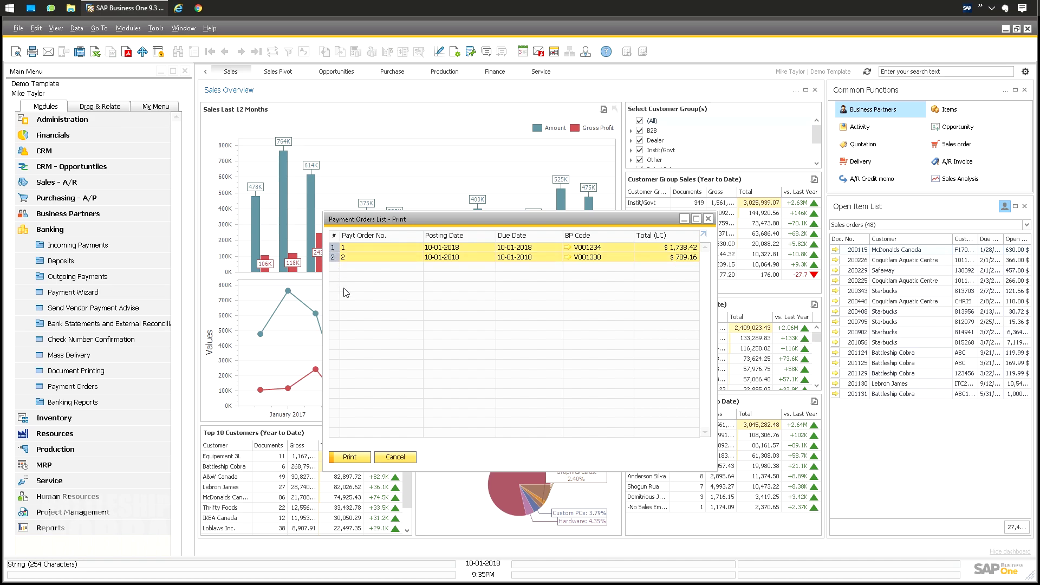
click(346, 257)
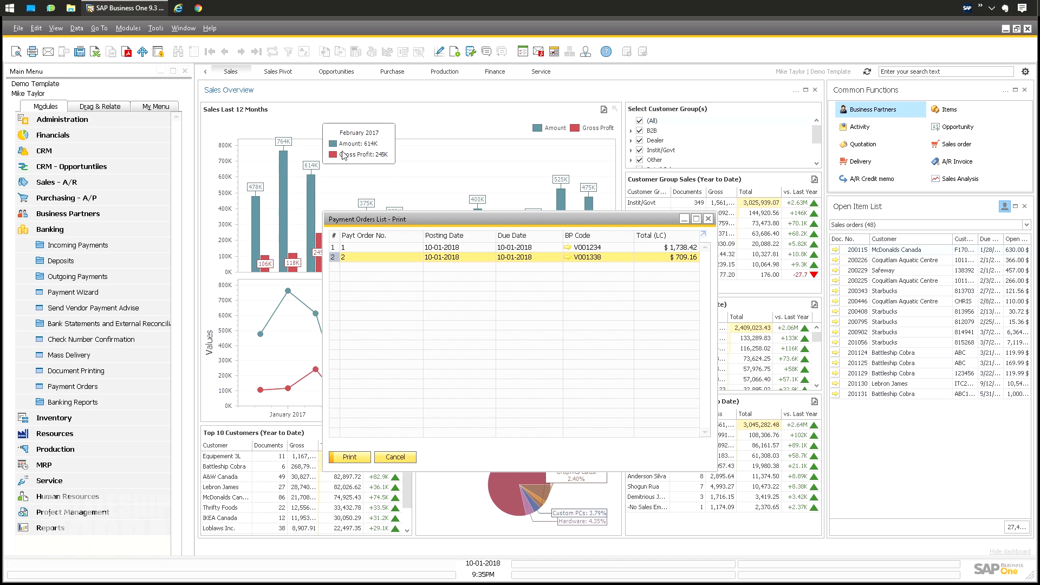
click(396, 458)
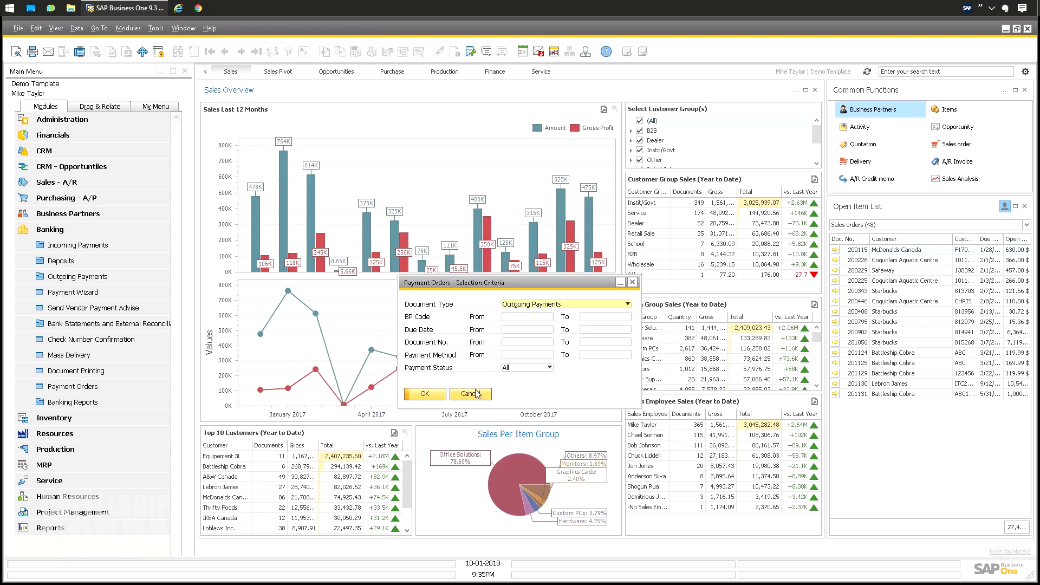
click(476, 394)
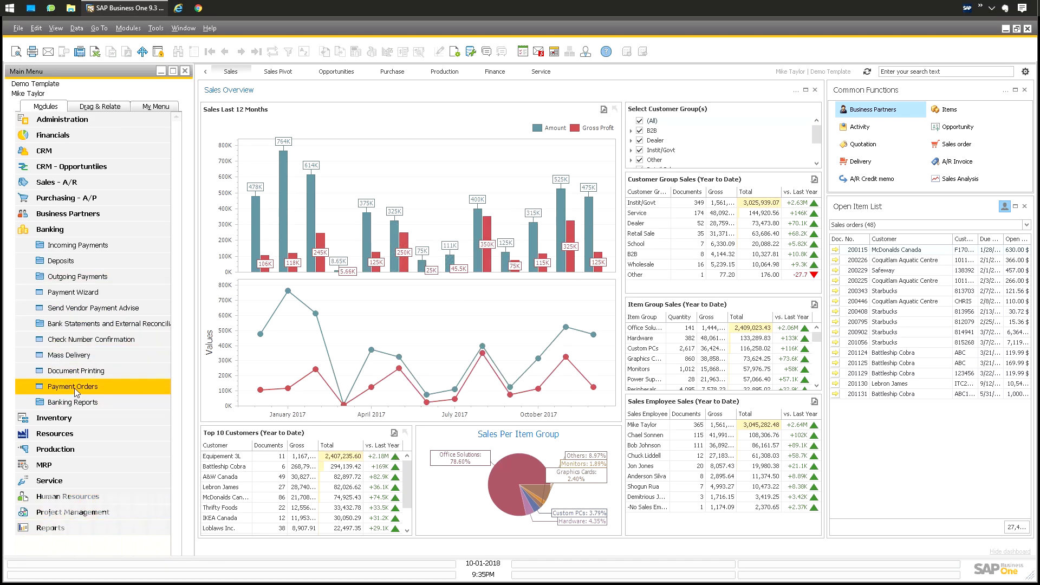
- Load the saved run Wiz20181001n1 and its recommendation report in the Payment Wizard
click(64, 293)
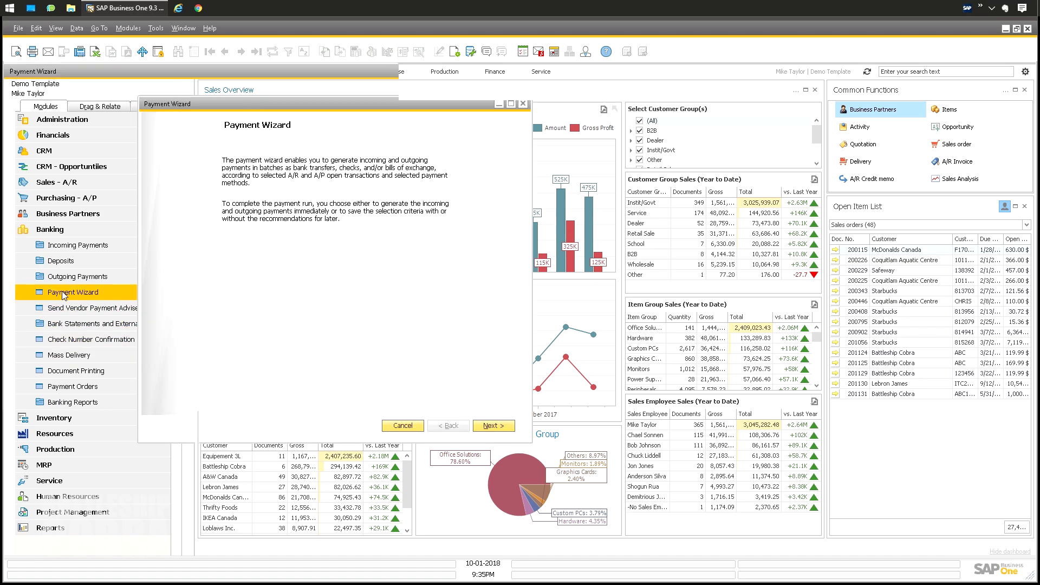
click(987, 538)
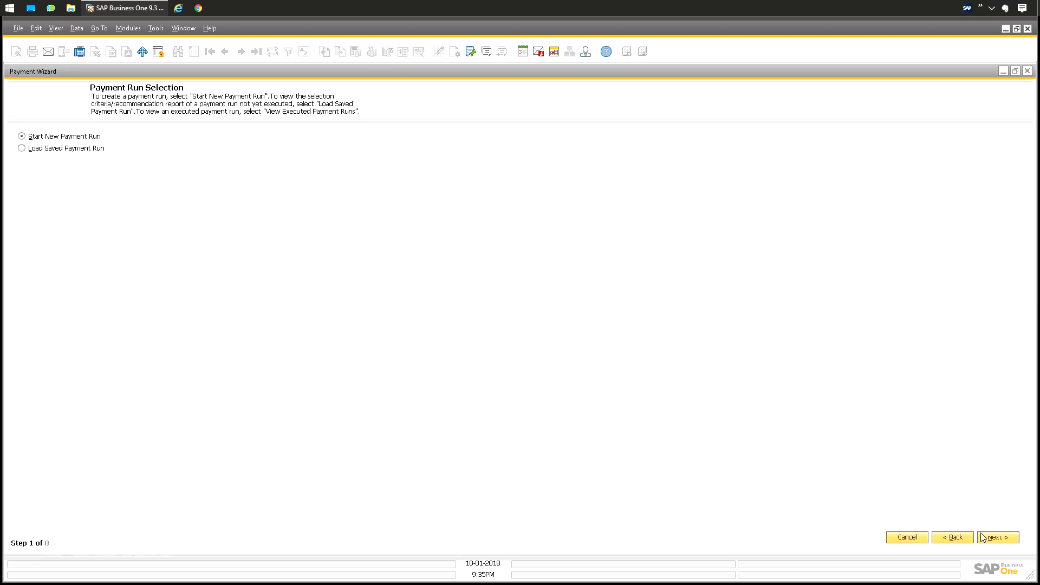
click(44, 149)
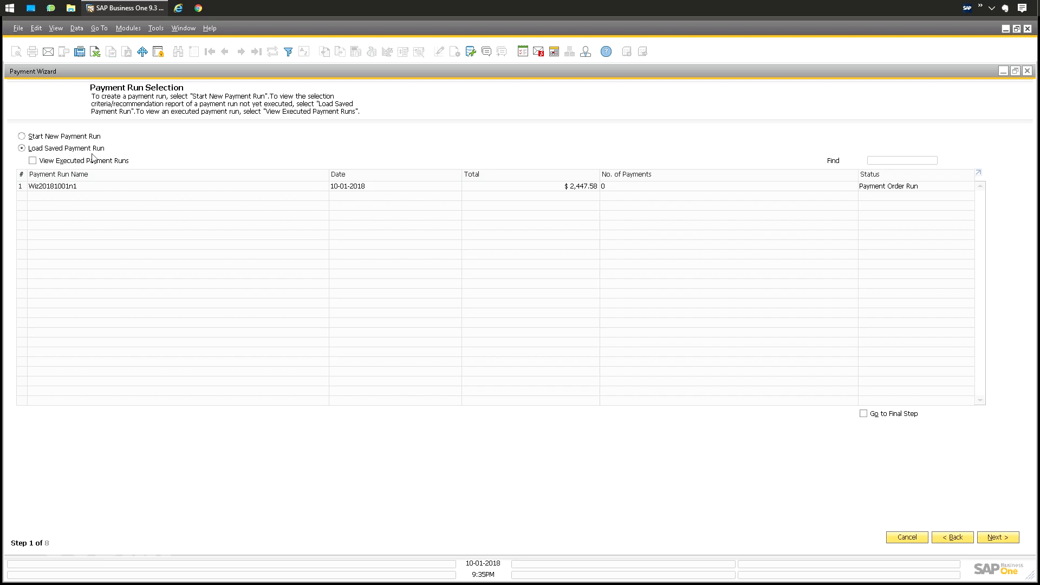
click(608, 187)
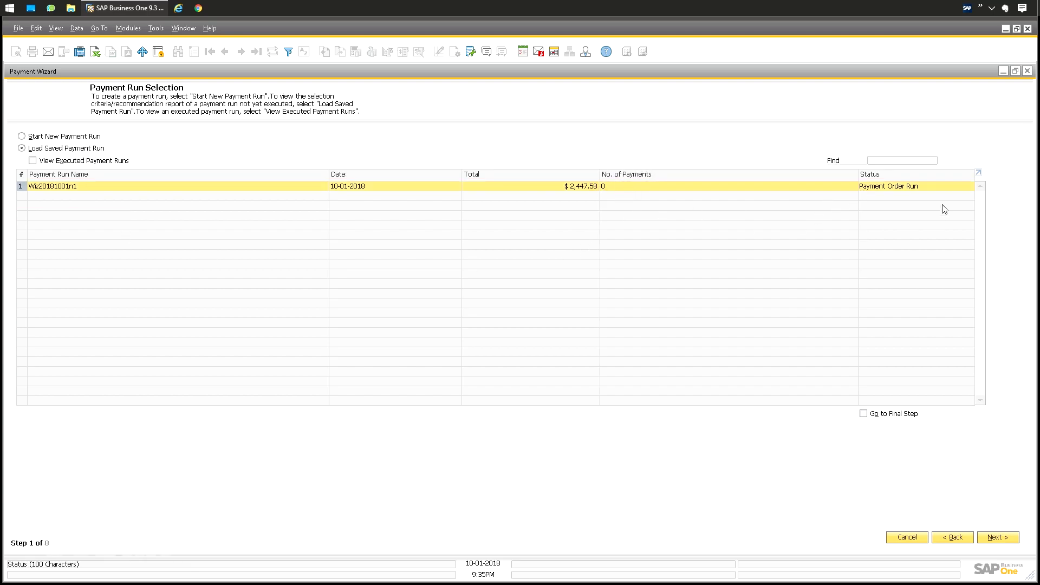
click(866, 412)
click(995, 540)
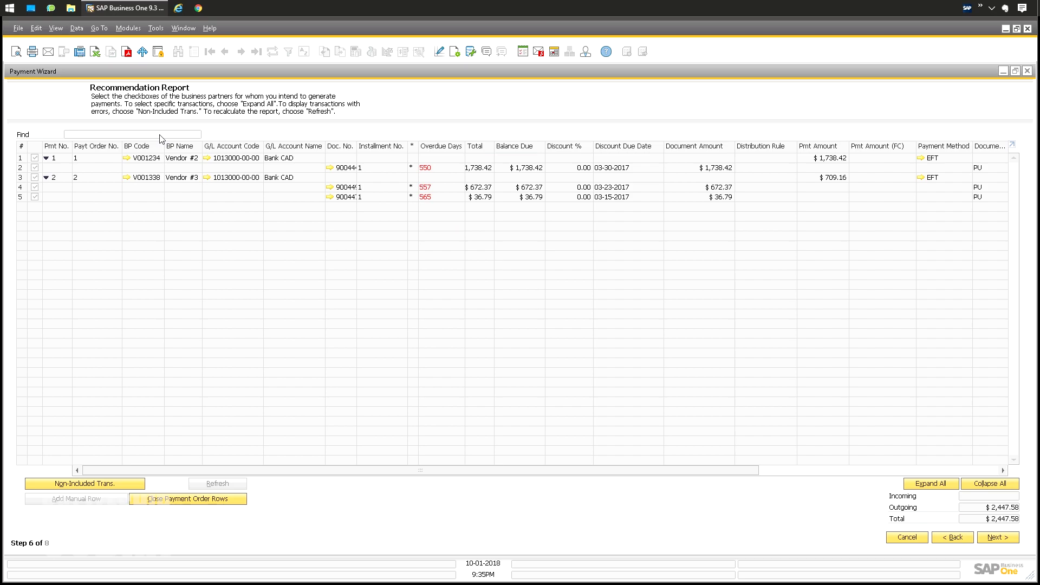
- Execute it as a real payment run, adding 2 payments and 2 bank transfers
click(997, 539)
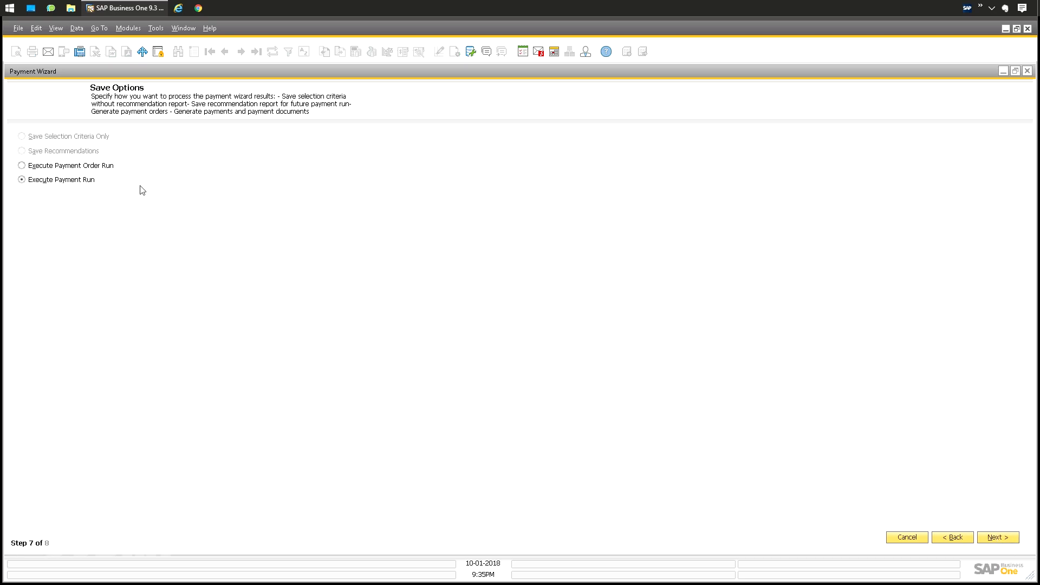
click(998, 538)
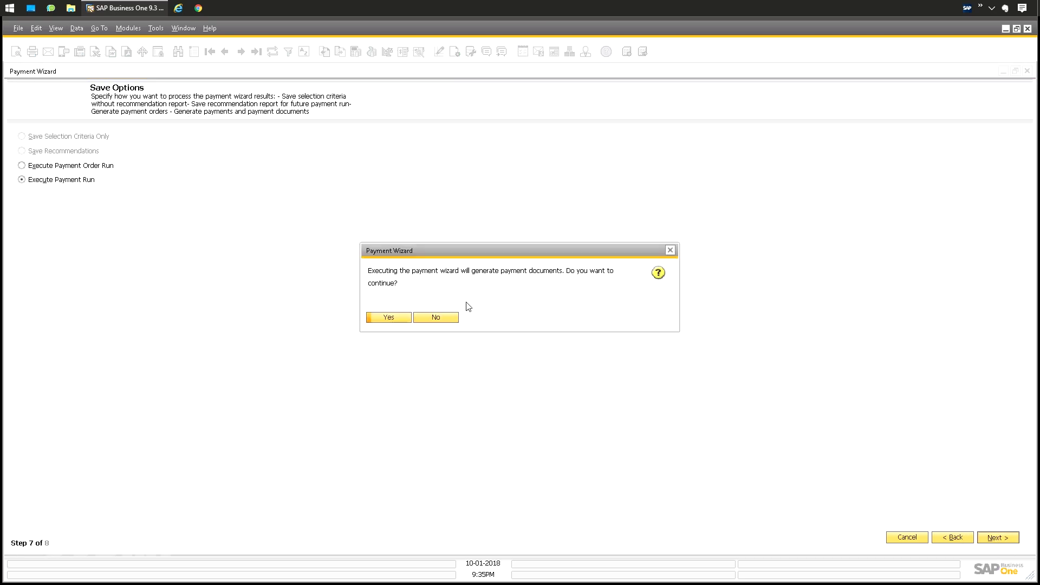
click(395, 317)
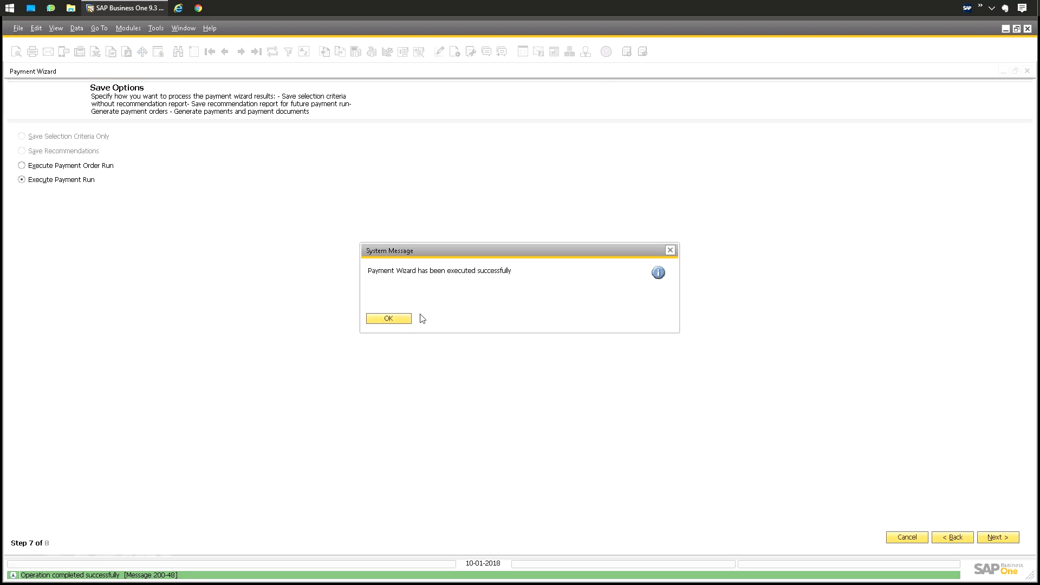
click(391, 321)
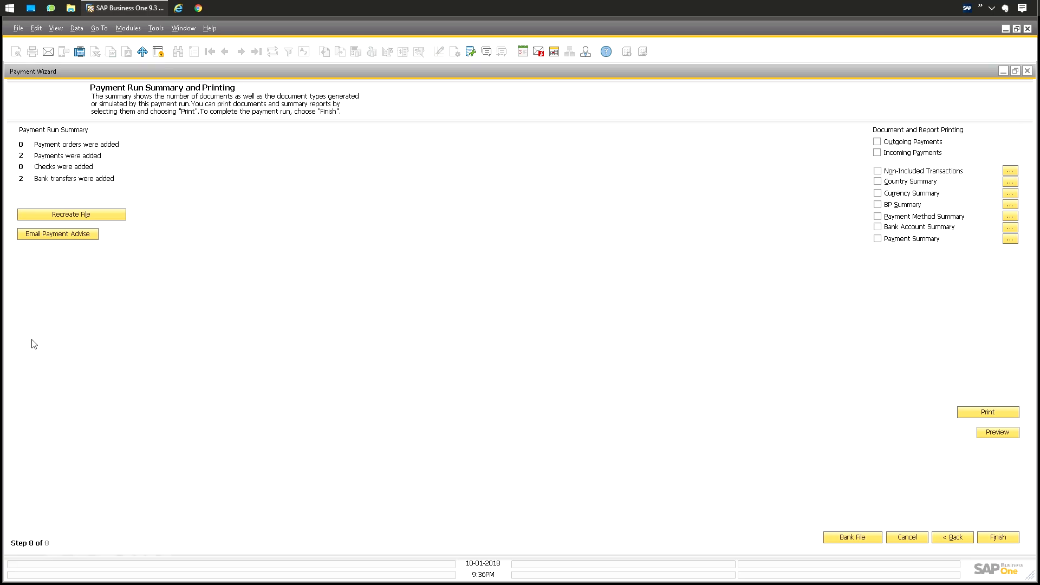
click(130, 30)
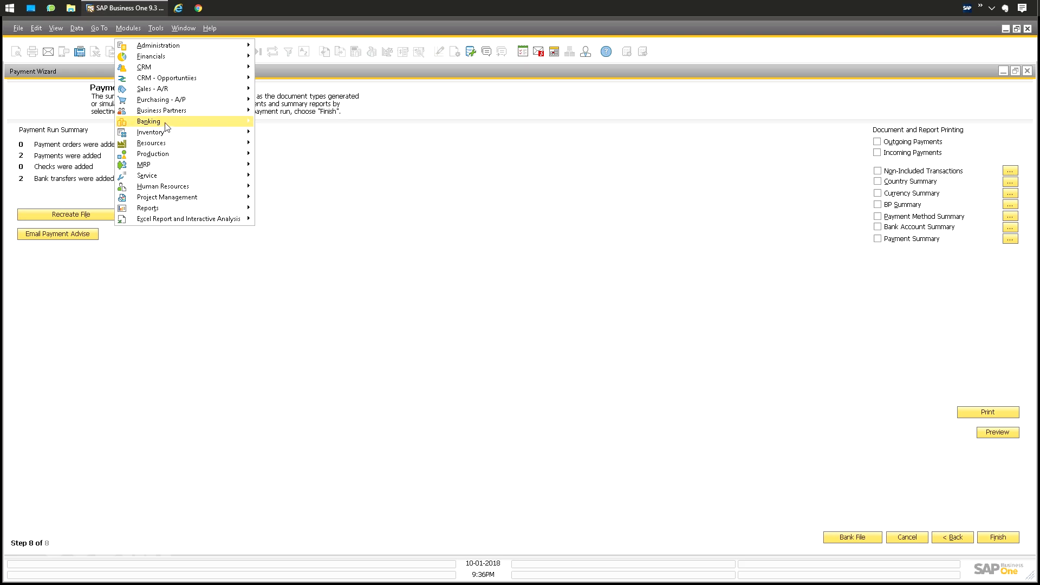
click(299, 136)
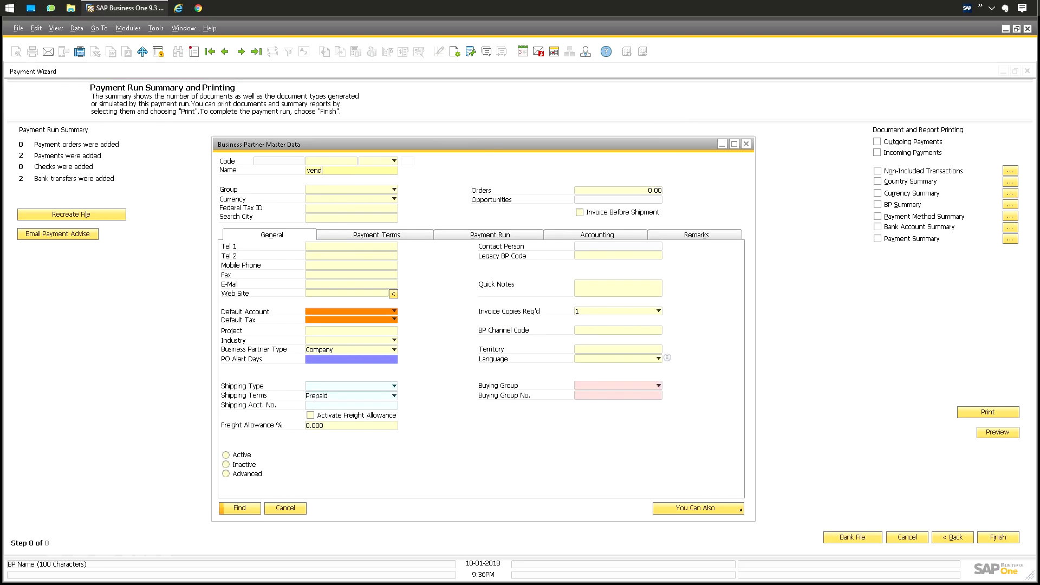
key(Return)
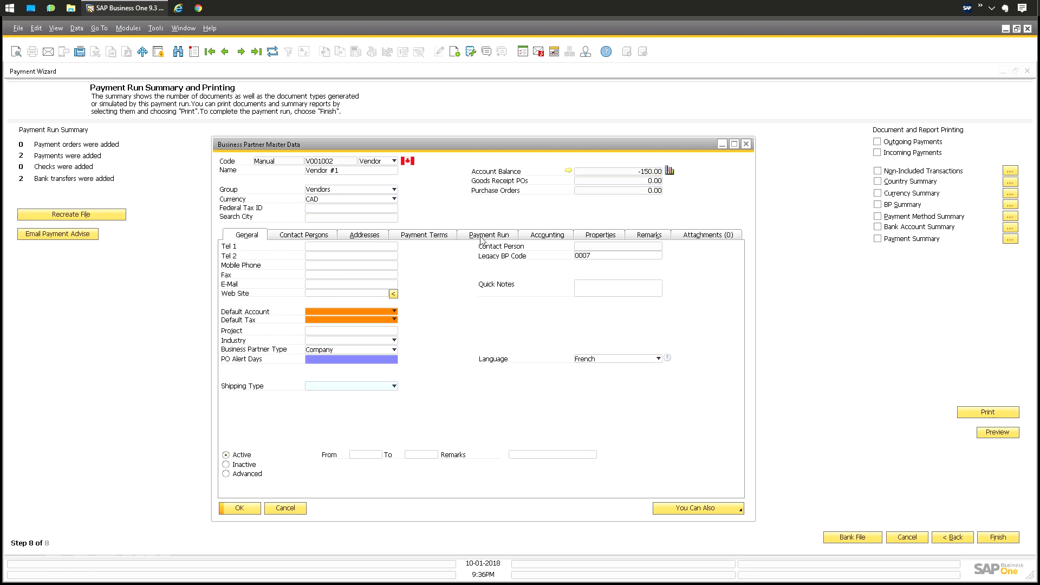
click(444, 237)
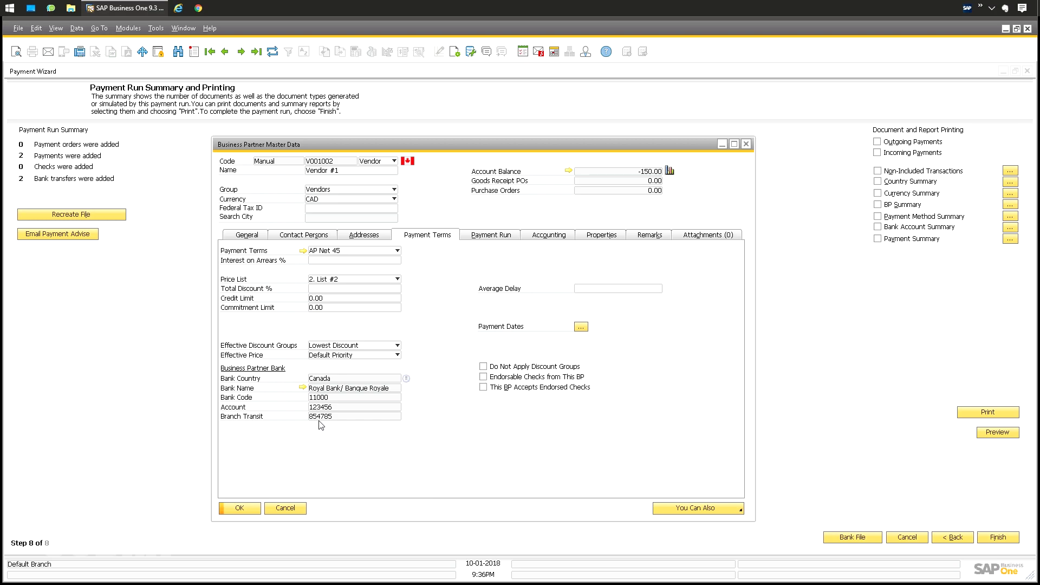
click(406, 379)
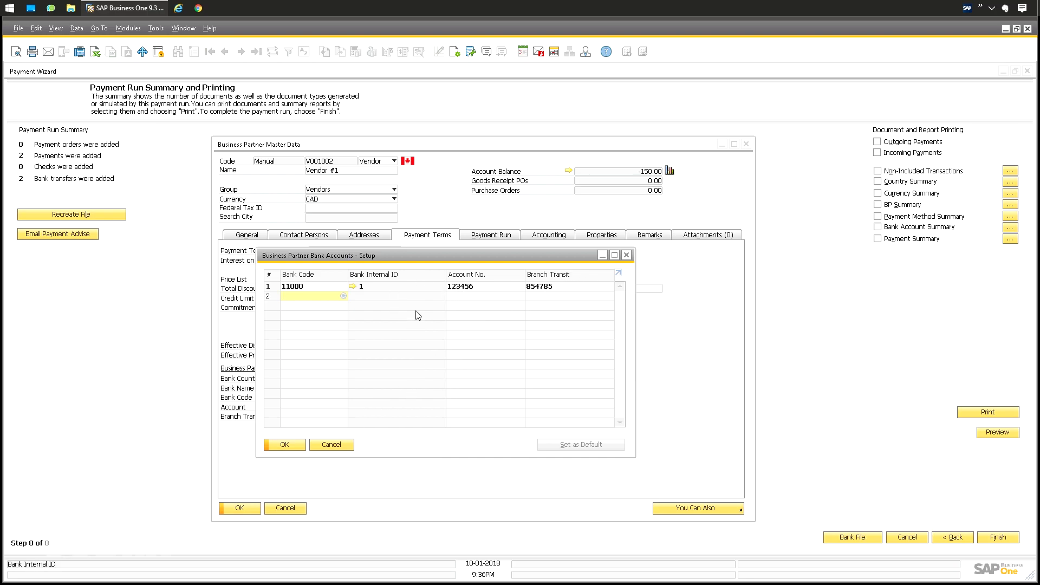
click(336, 450)
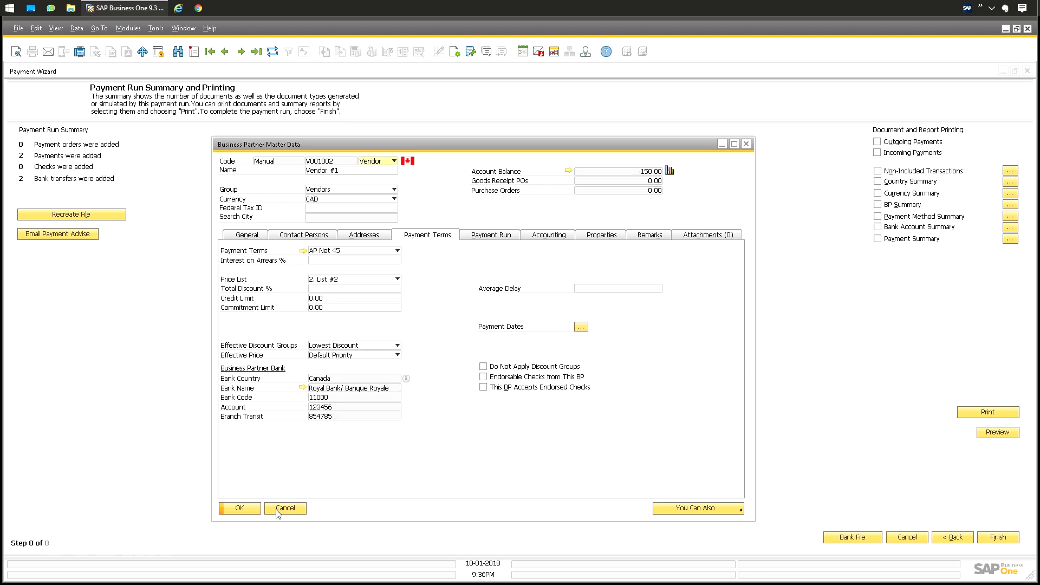
click(747, 144)
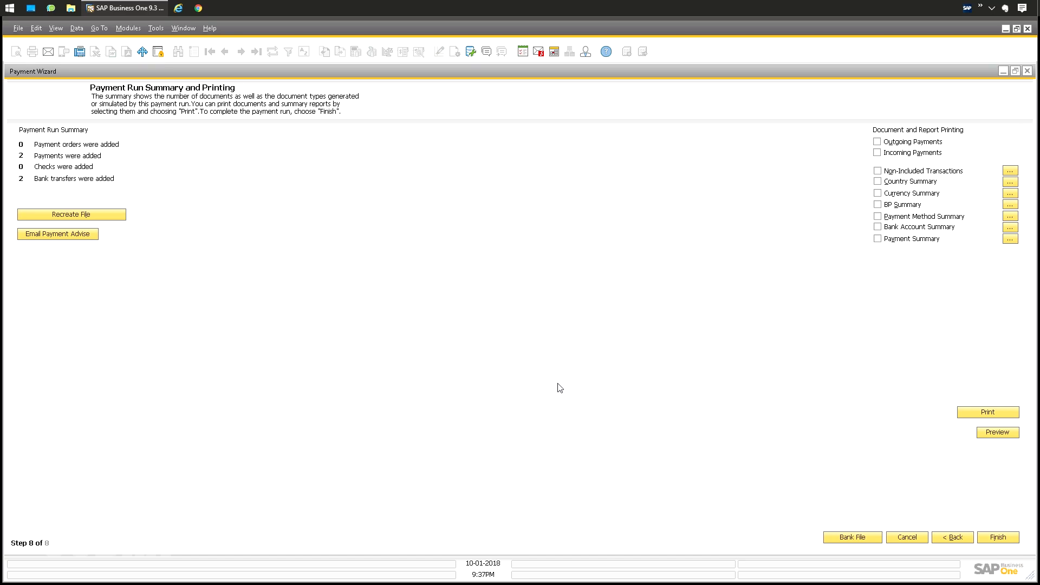
click(129, 28)
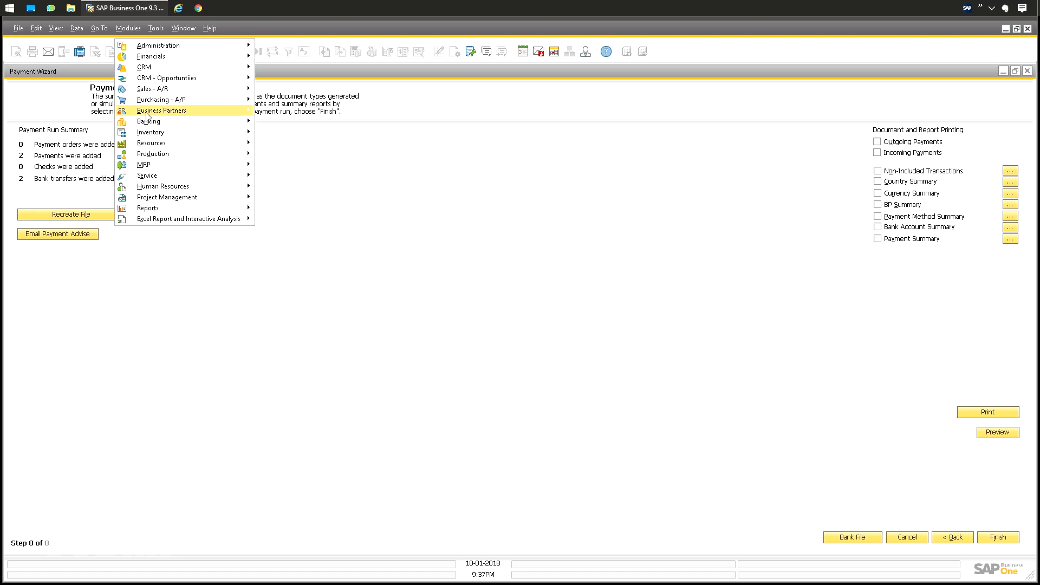
mouse_move(163, 125)
mouse_move(299, 143)
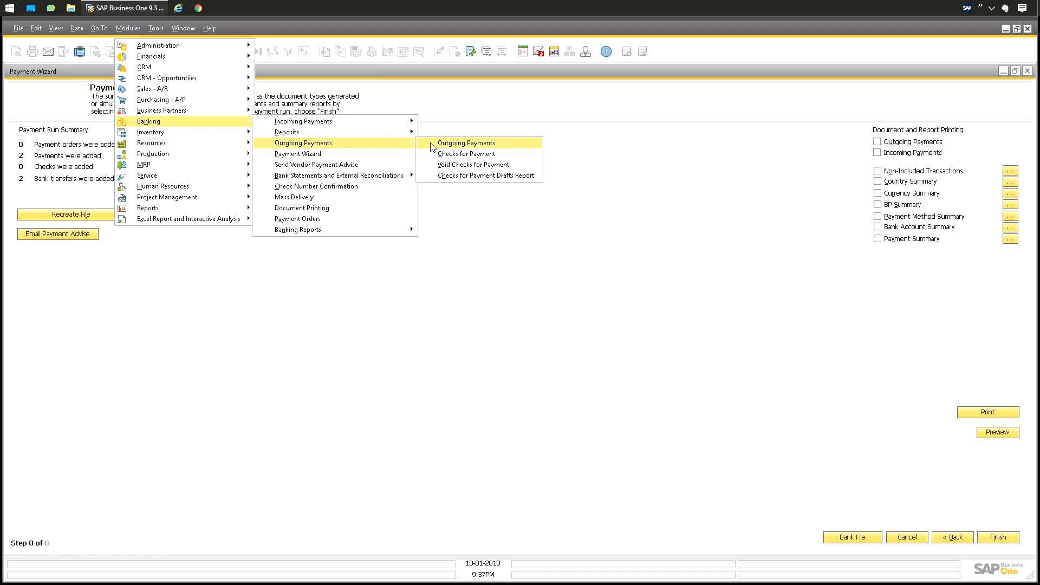
click(466, 143)
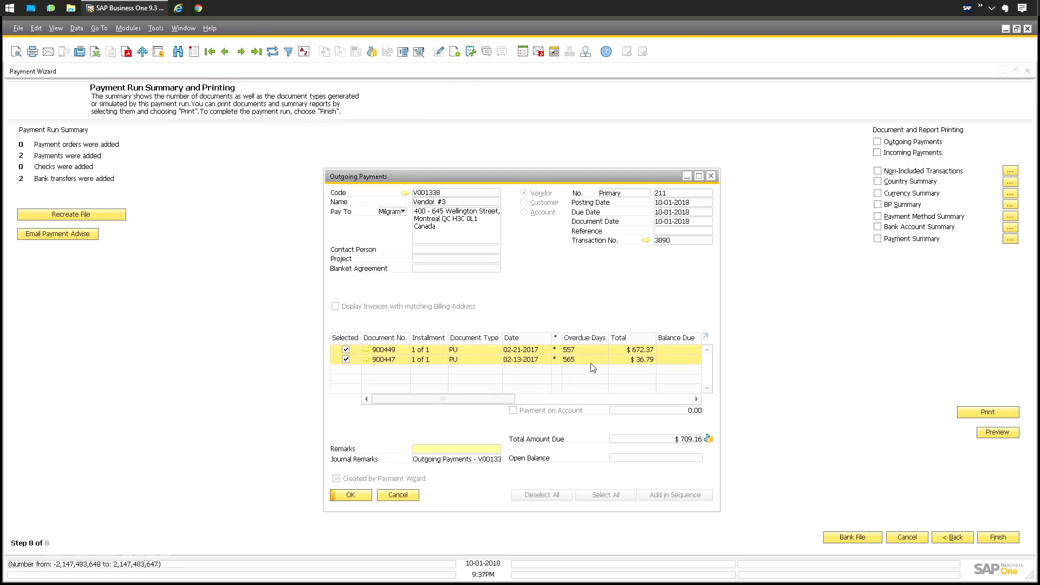
click(224, 51)
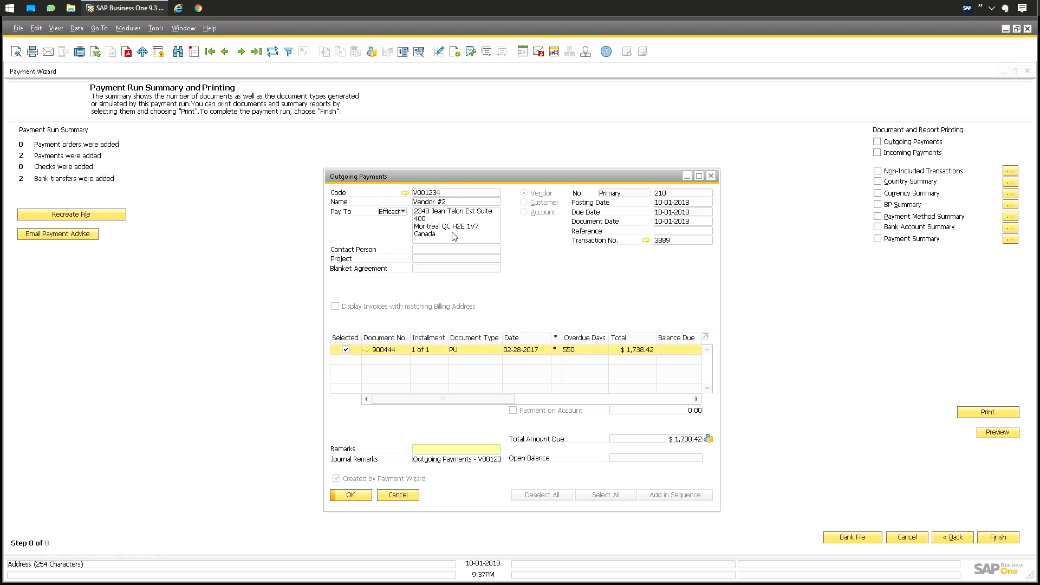
click(399, 496)
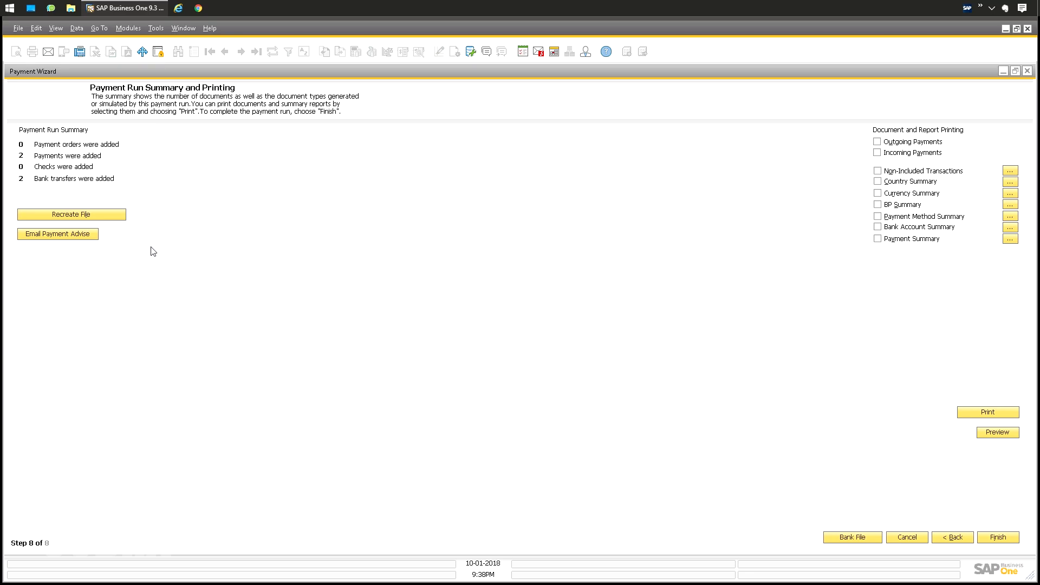
- Test-create then production-create CPA-EFT.txt in C:\Temp\13000_EFT and view its contents
click(839, 538)
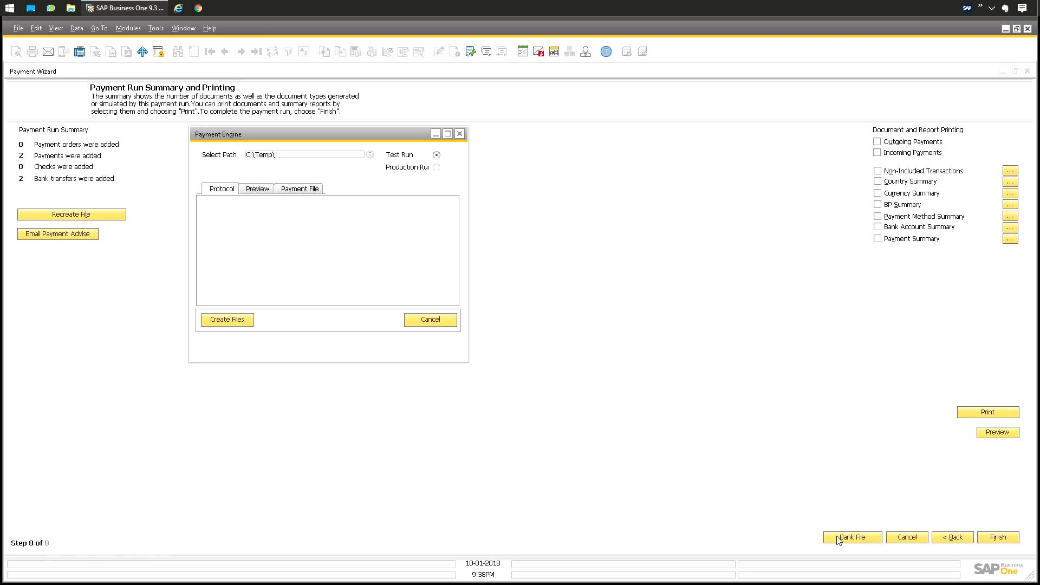
click(218, 320)
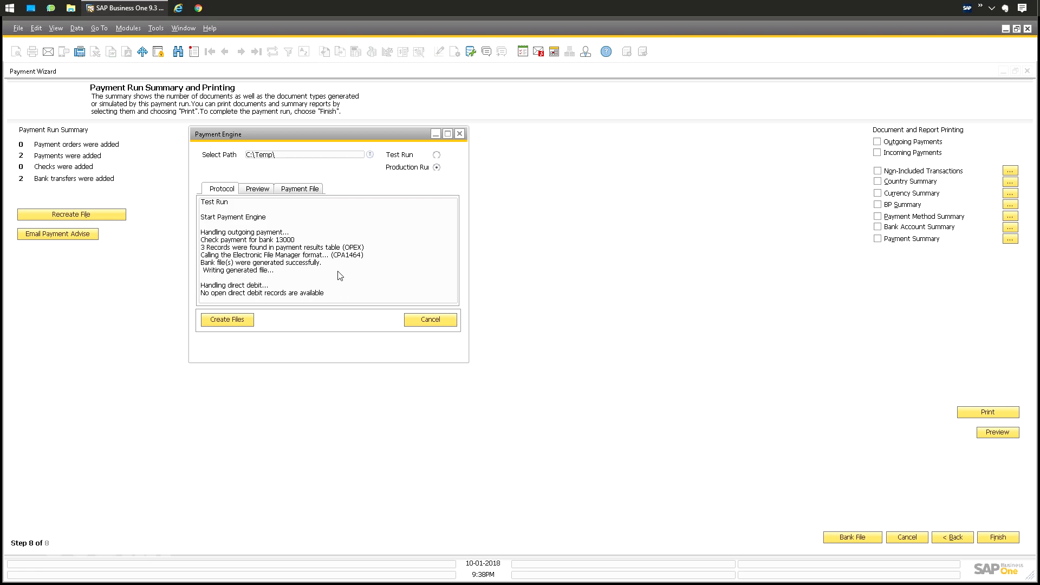
click(215, 325)
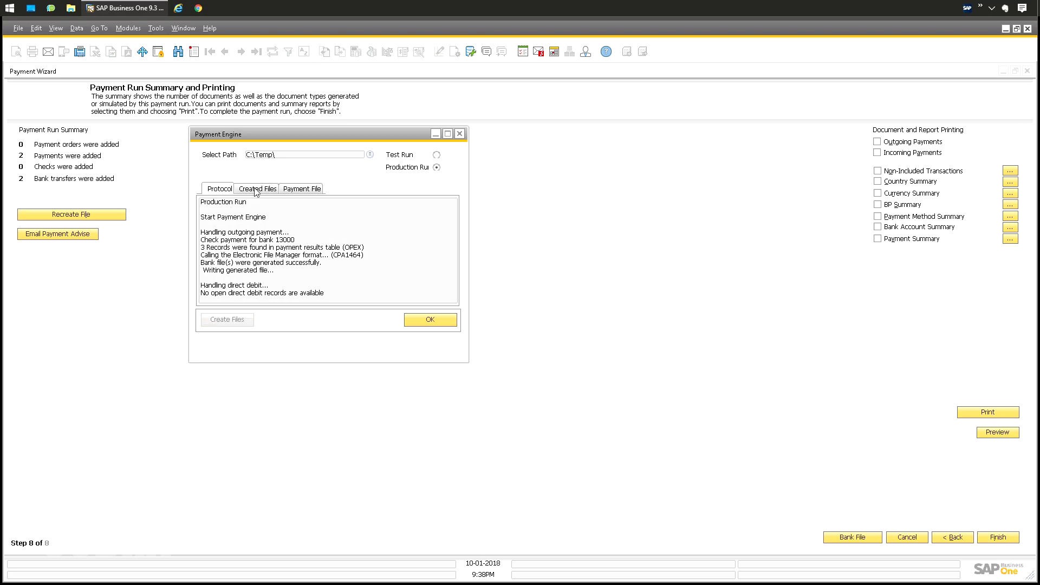
click(256, 189)
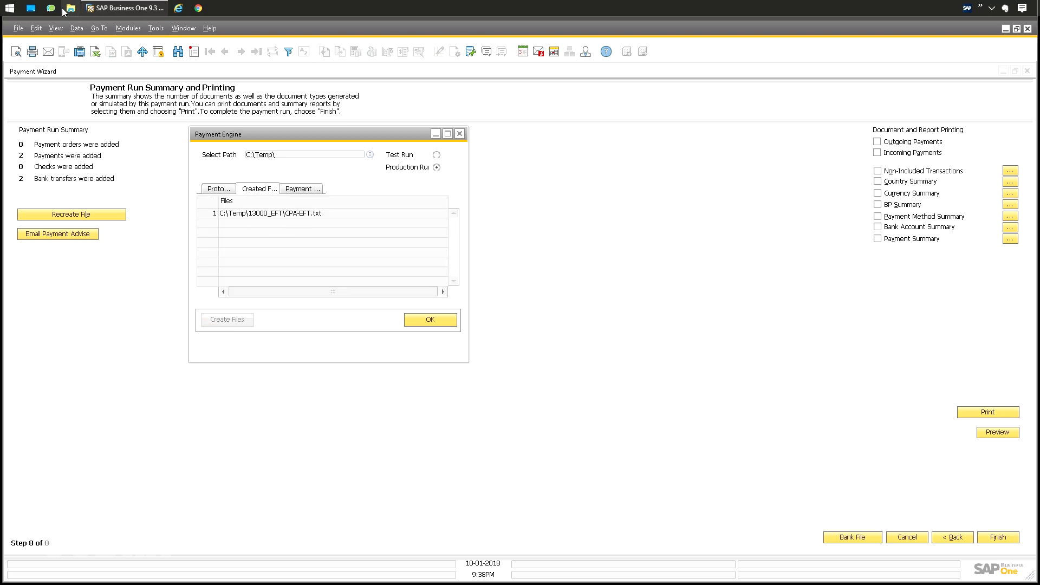
double_click(253, 215)
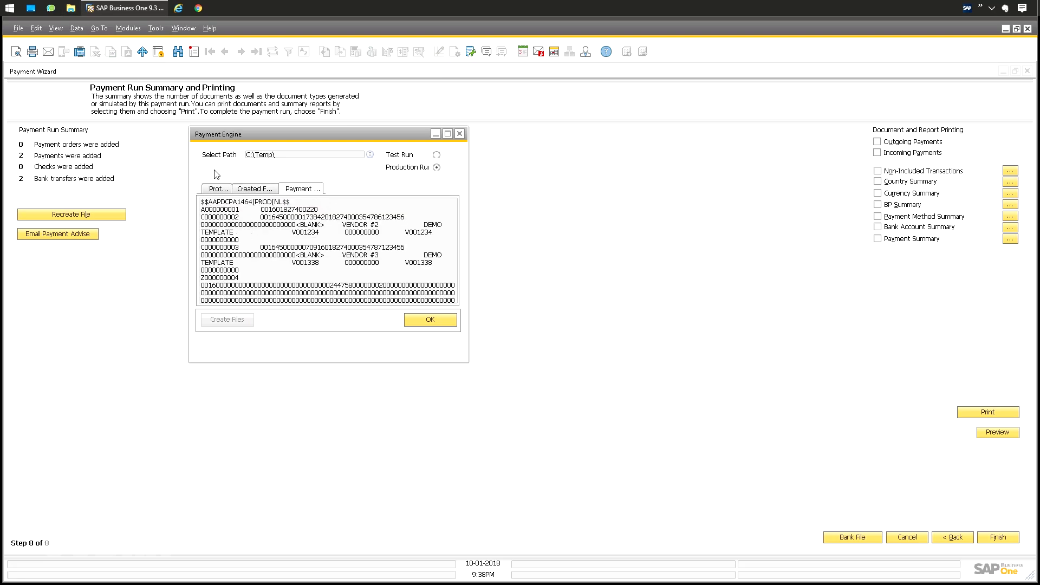
click(71, 9)
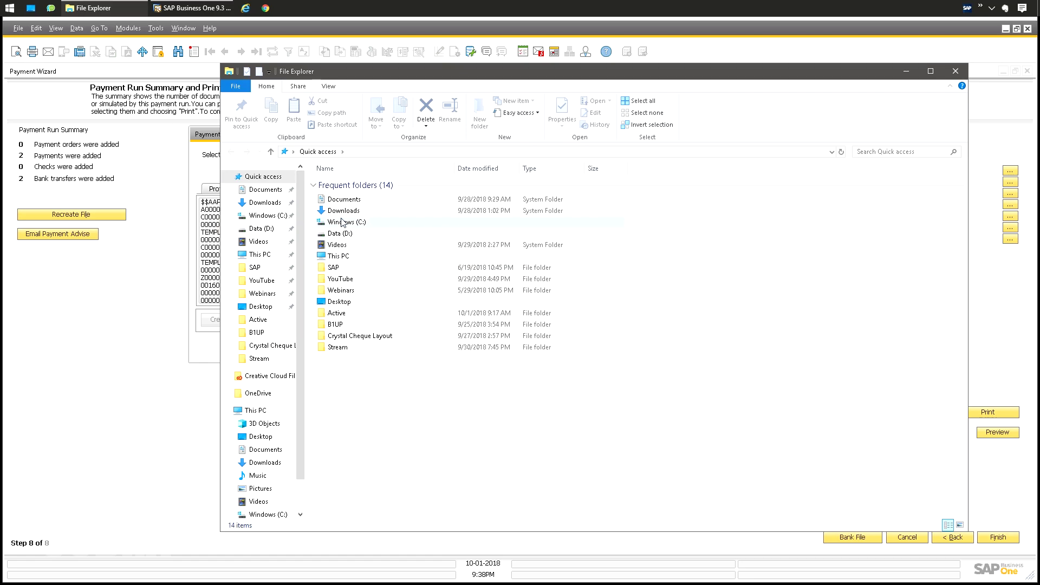
double_click(342, 223)
double_click(341, 321)
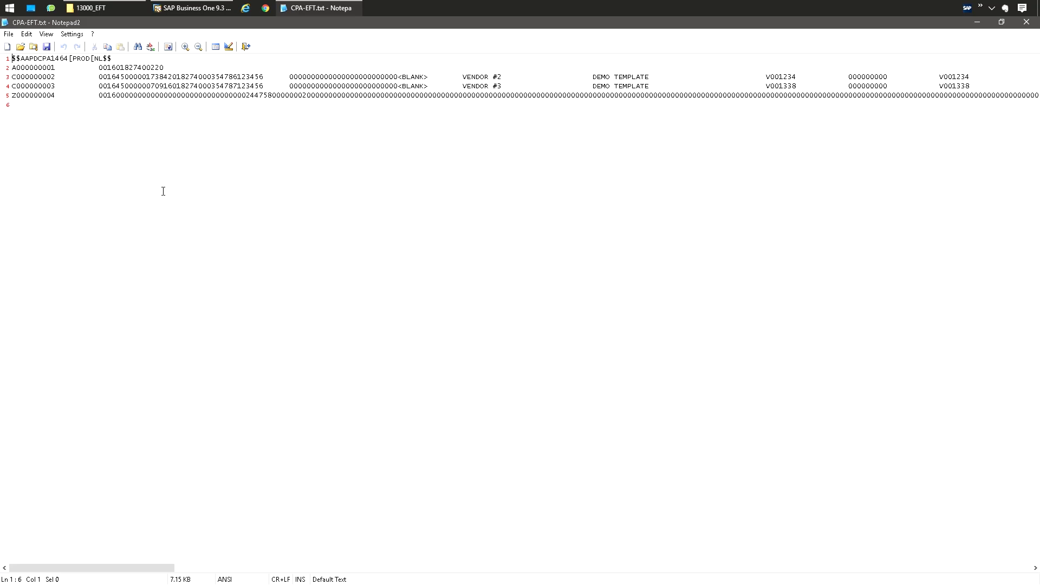
double_click(4, 24)
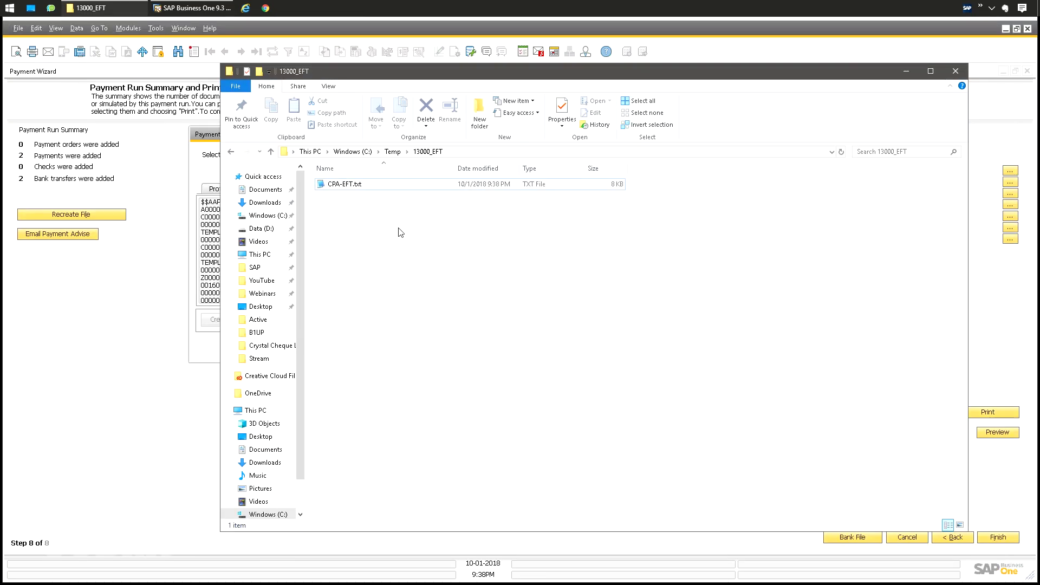
double_click(227, 71)
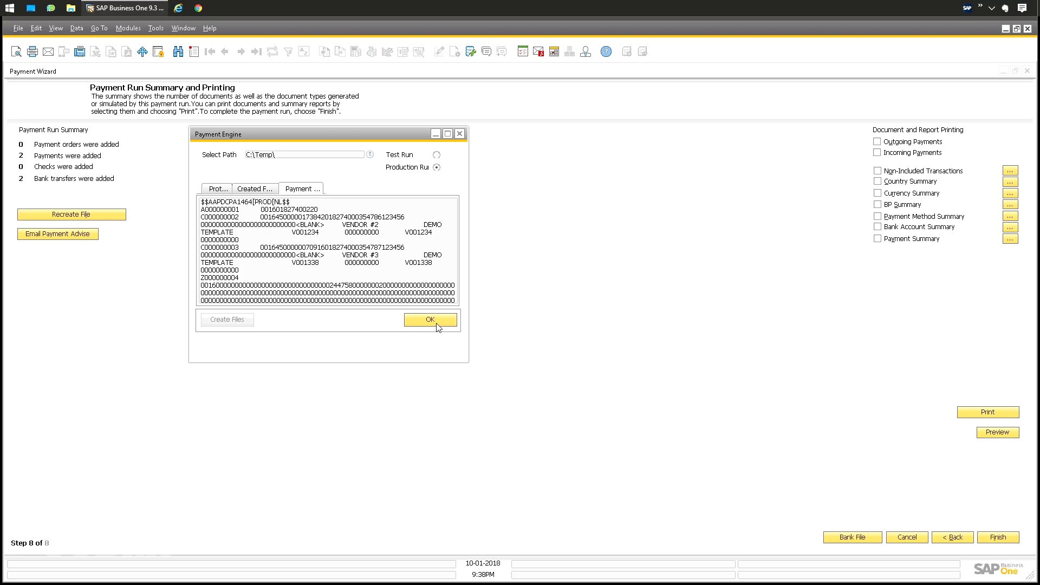
- Dismiss the Payment Engine window to get back to the step 8 run summary
click(421, 319)
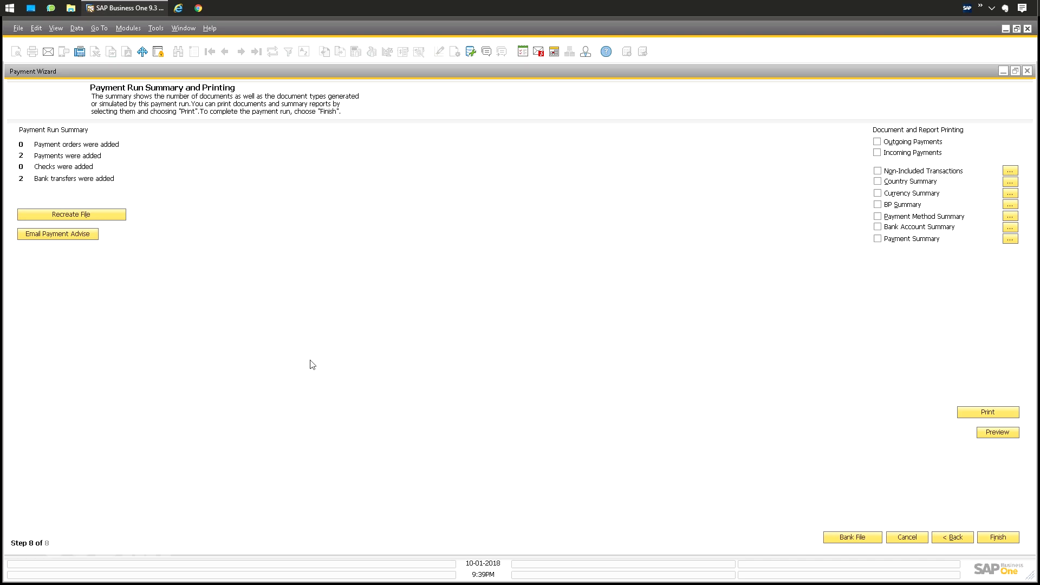
- Finish the wizard, then reload executed run Wiz20181001n1 straight at its final summary step
click(1003, 539)
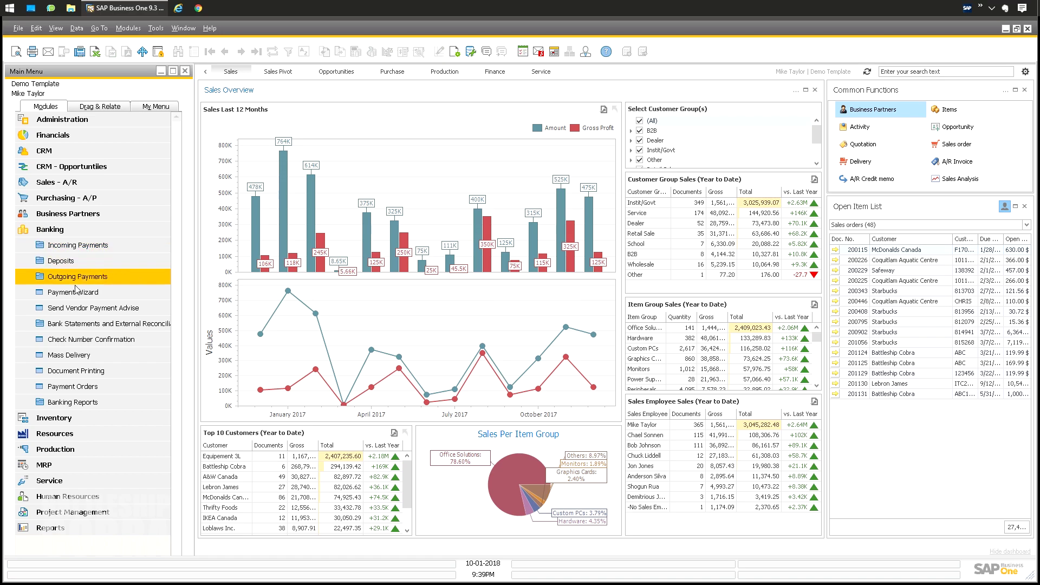
click(74, 296)
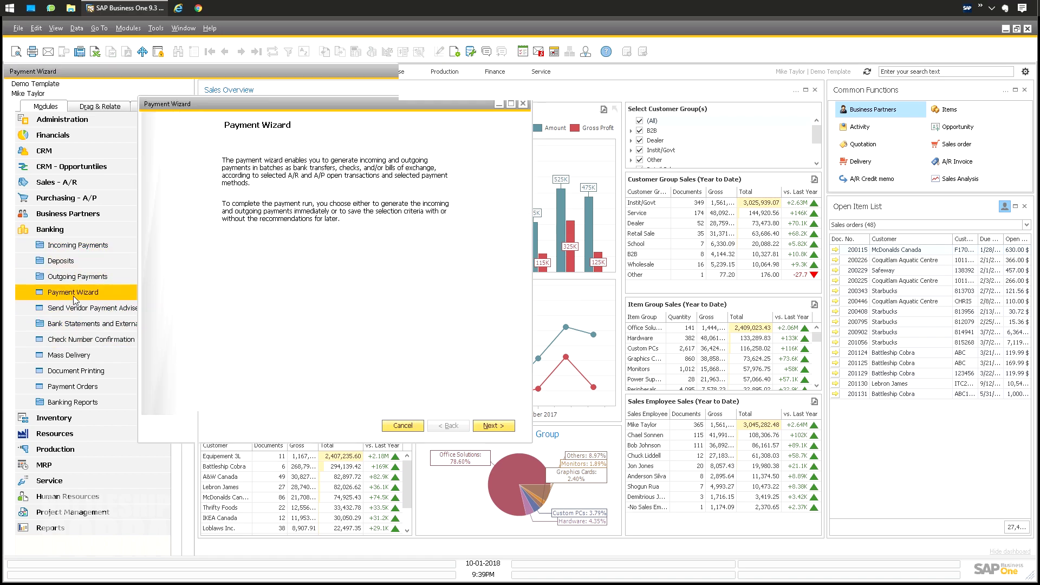
click(992, 537)
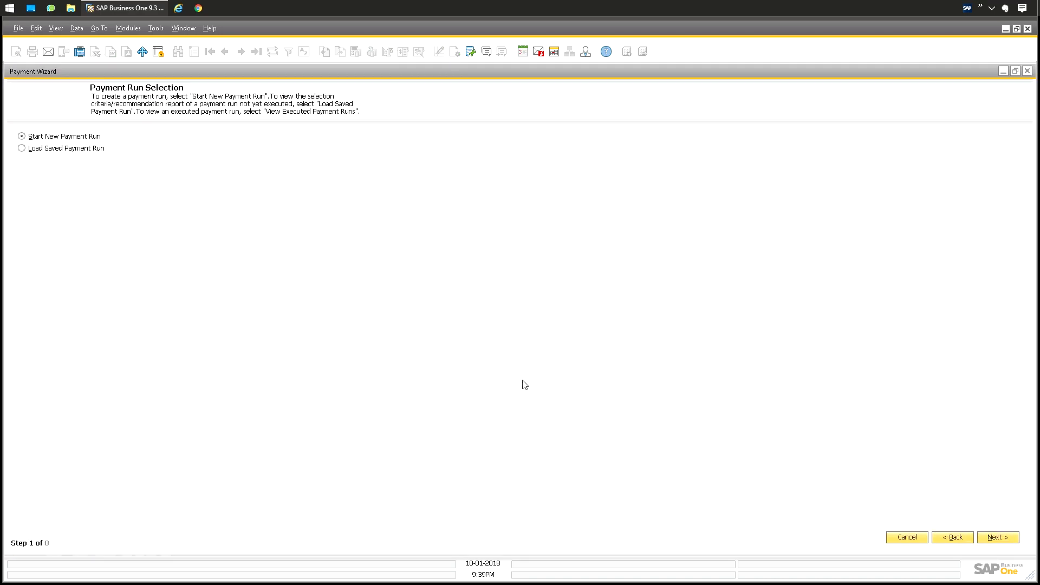
click(38, 155)
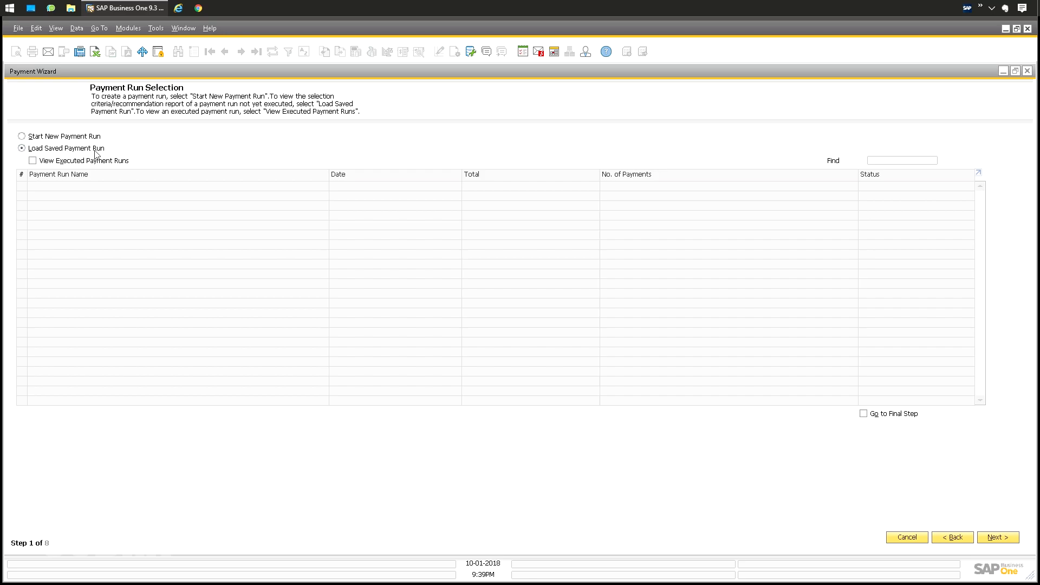
click(43, 162)
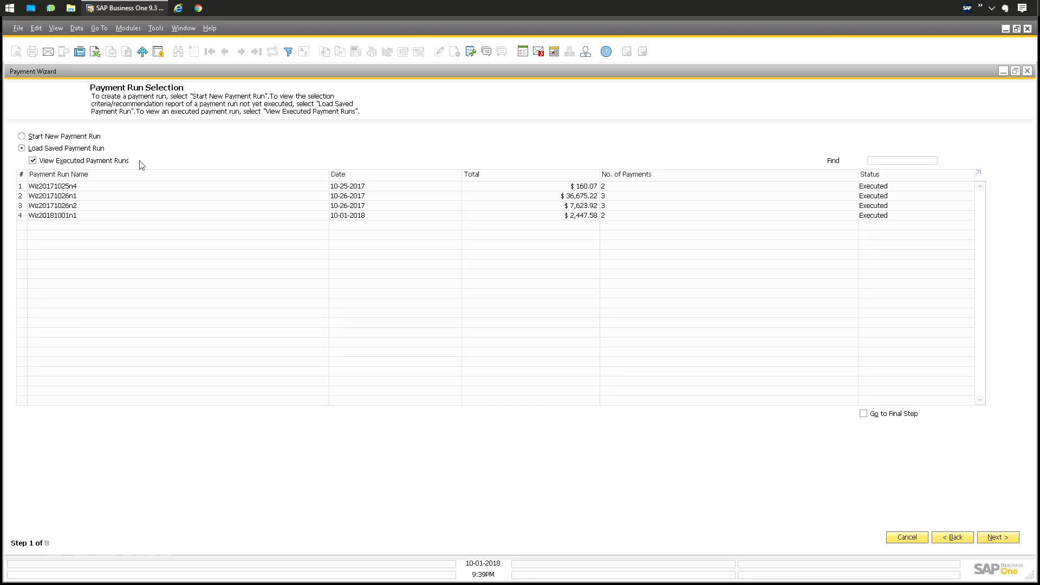
click(572, 216)
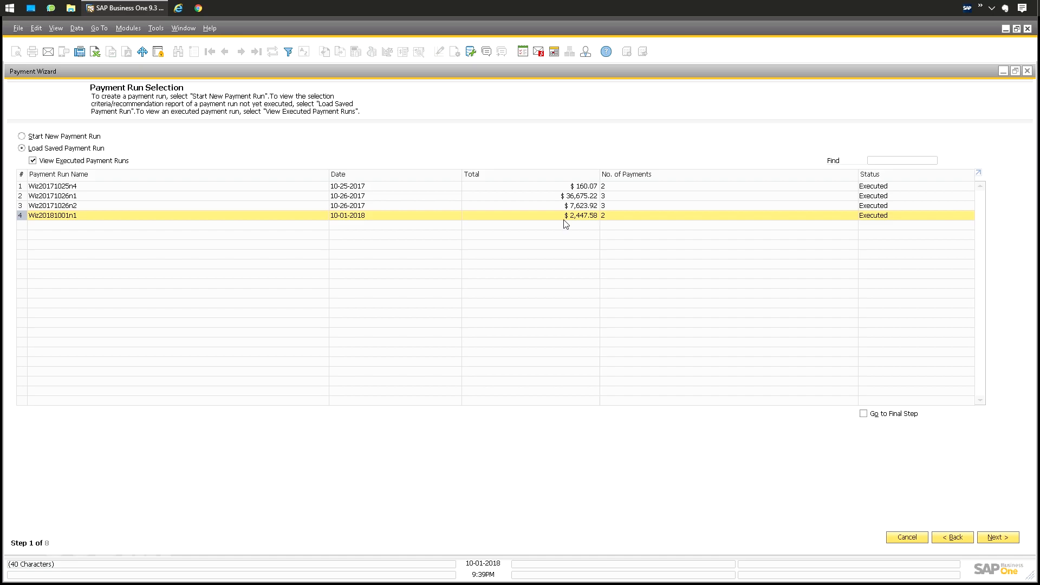
click(864, 414)
click(996, 537)
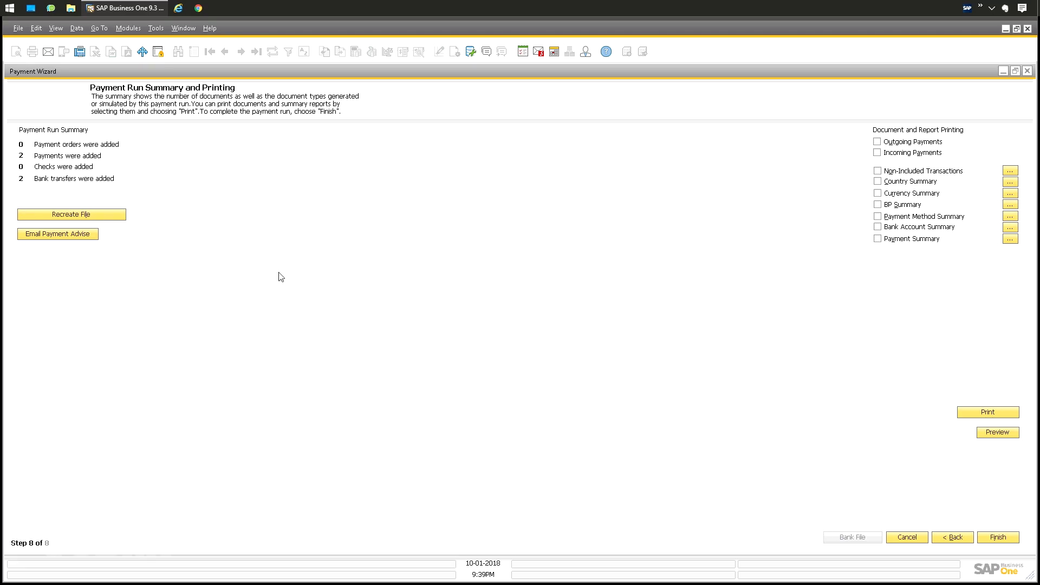
- Recreate the payment file (OPEX table) for the run, accepting the overwrite warning
click(53, 217)
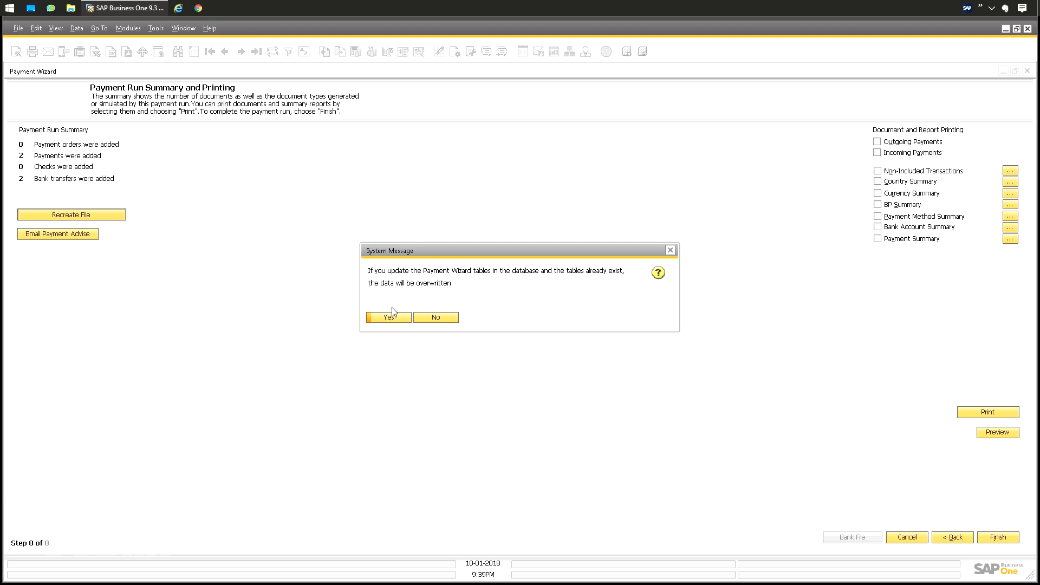
click(384, 320)
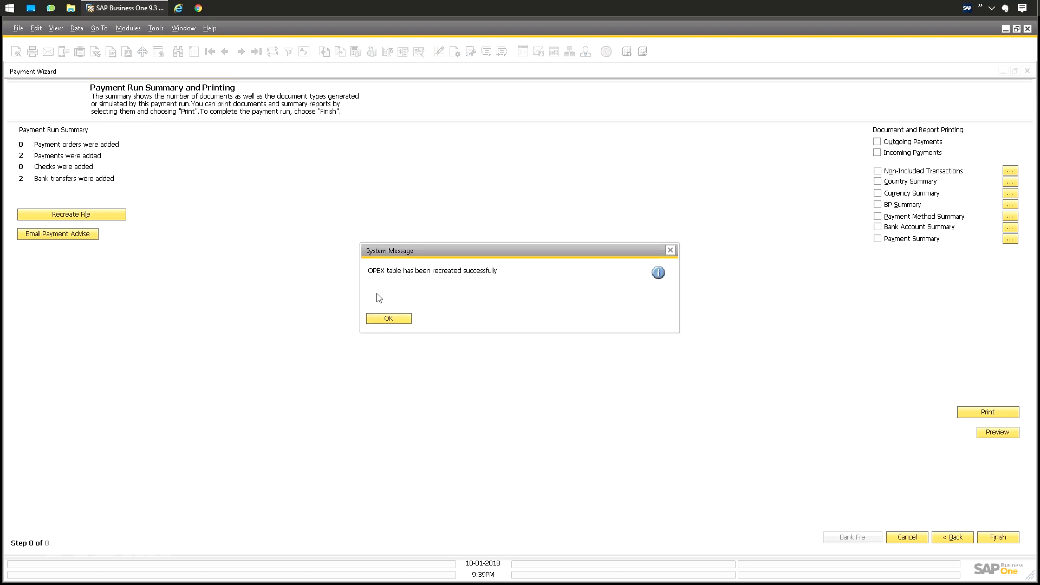
click(390, 319)
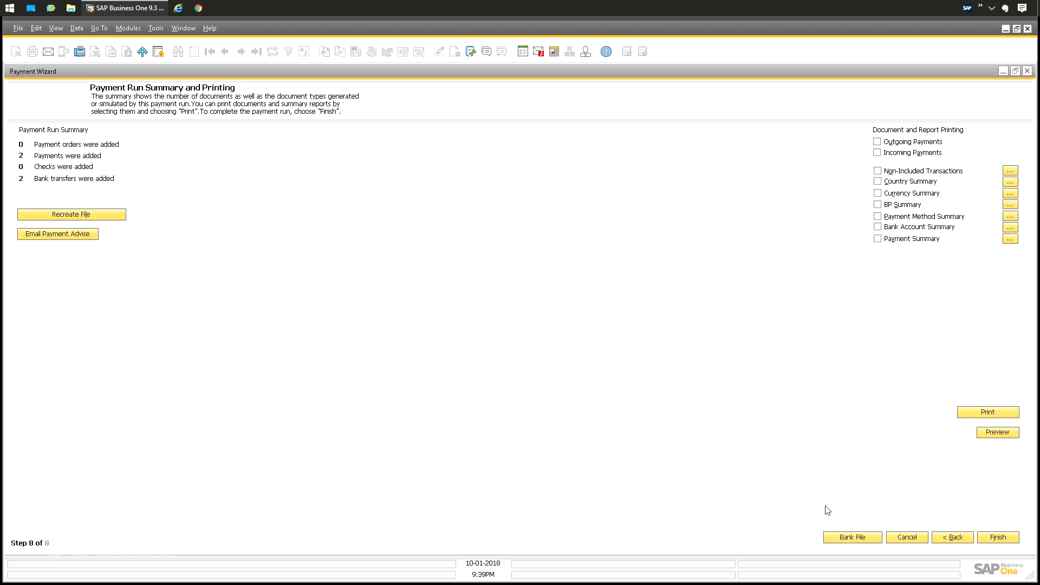
click(853, 538)
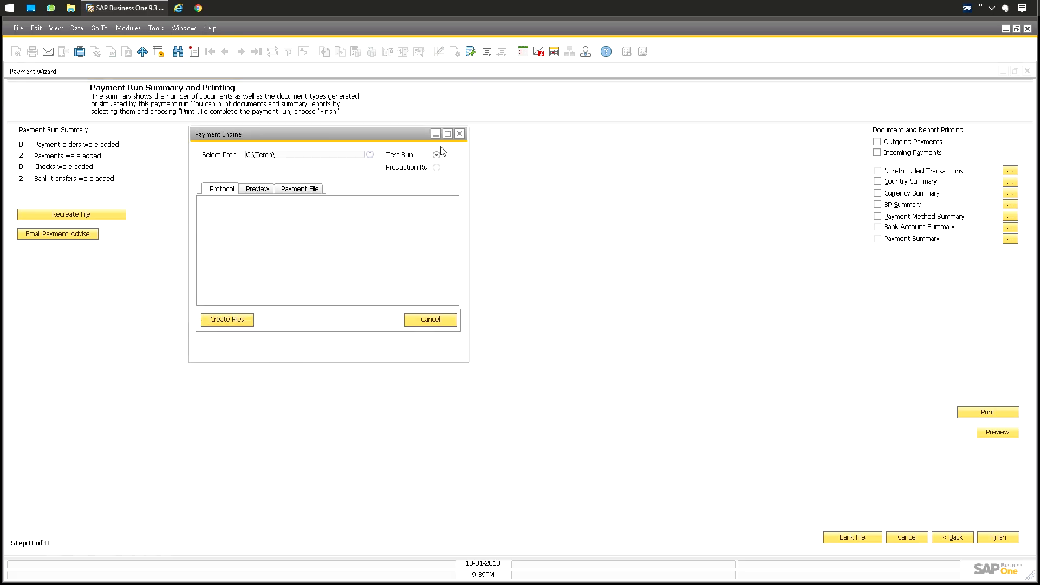
click(460, 135)
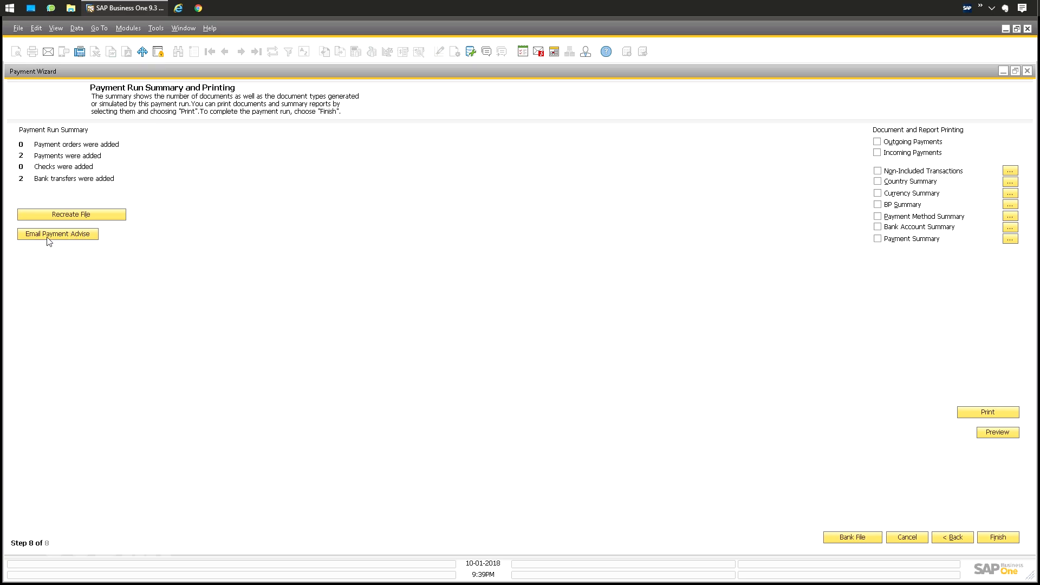
- Preview vendor payment advices for email via Send Vendor Payment Advise, including documents 210 and 211
double_click(193, 74)
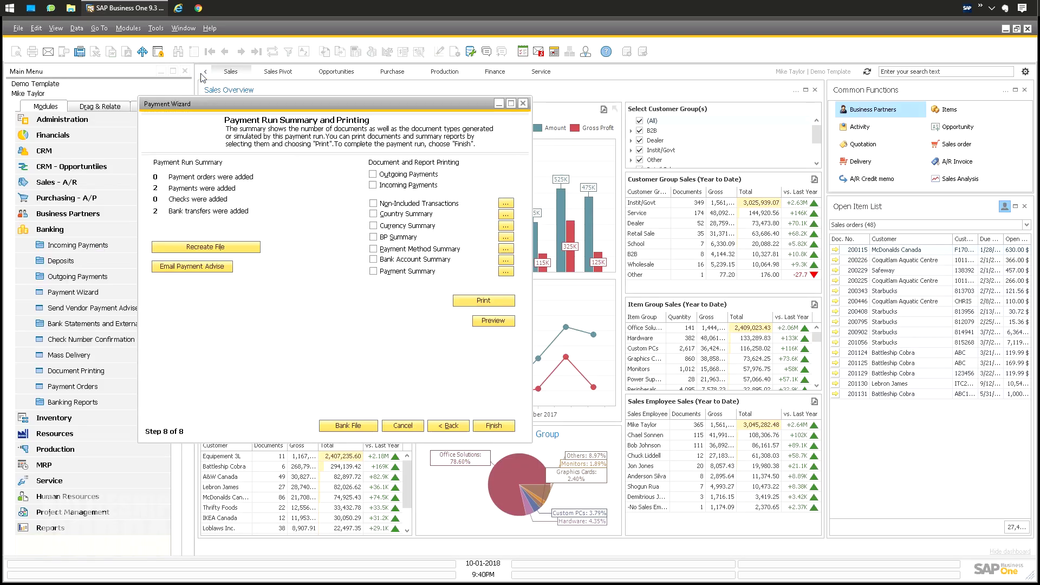
drag(282, 107, 402, 133)
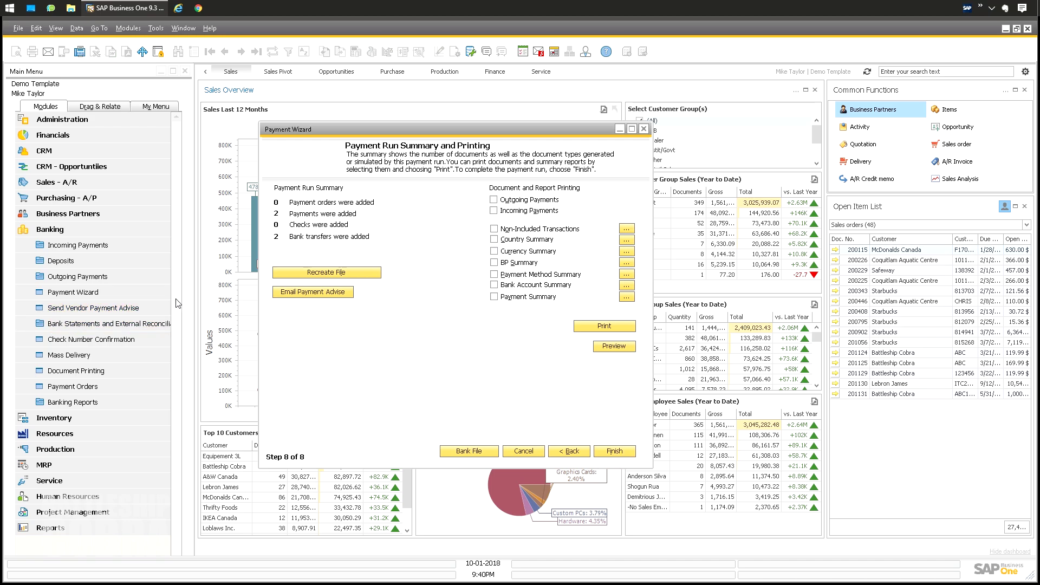
click(66, 311)
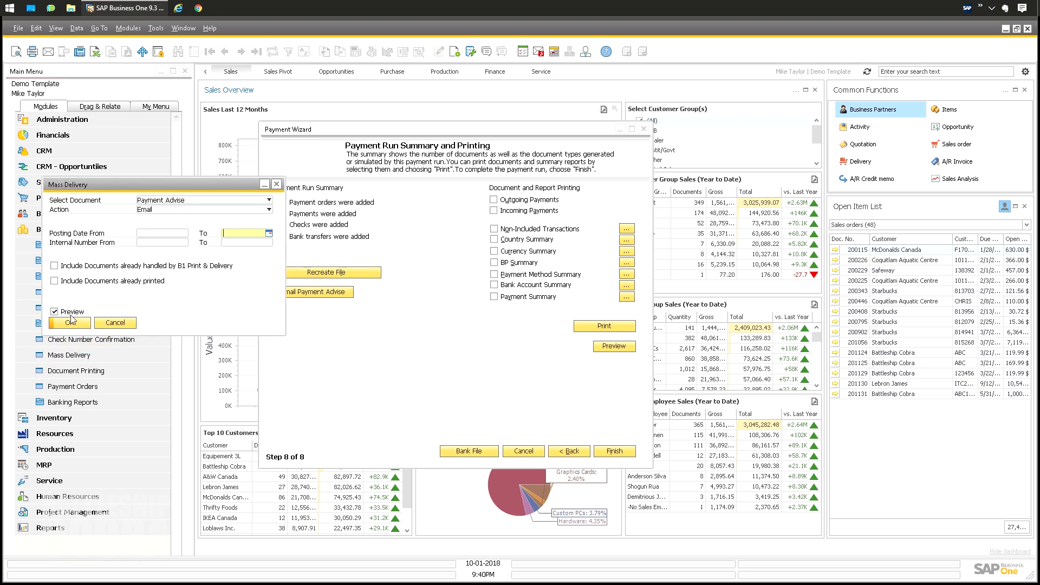
click(69, 322)
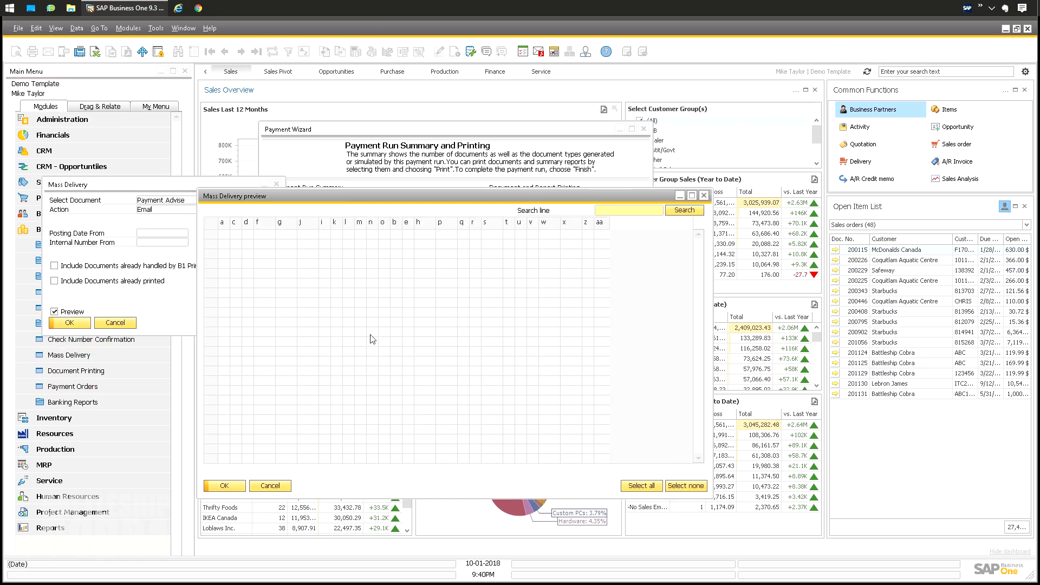
click(226, 234)
click(226, 244)
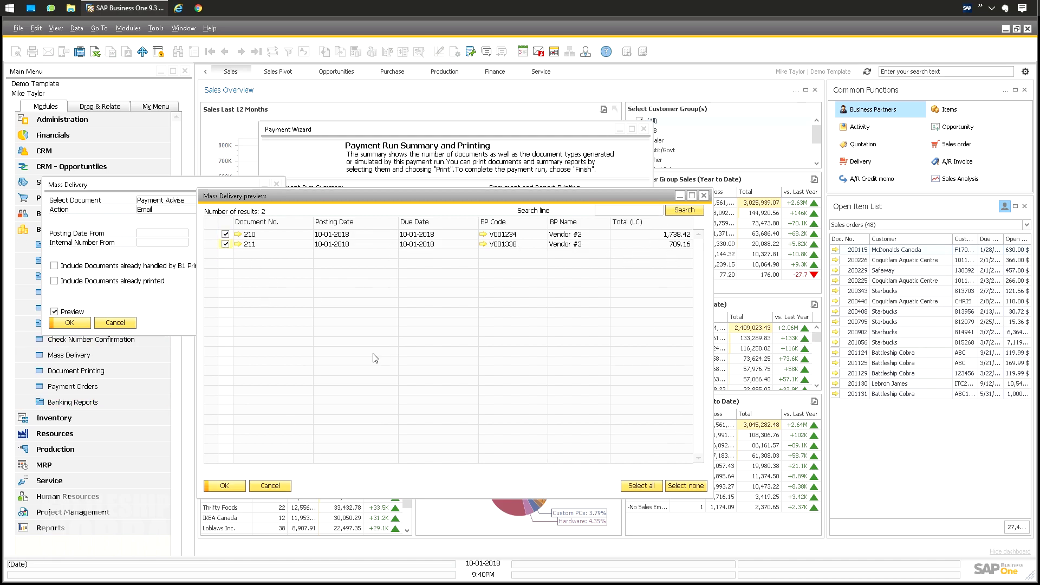
click(128, 28)
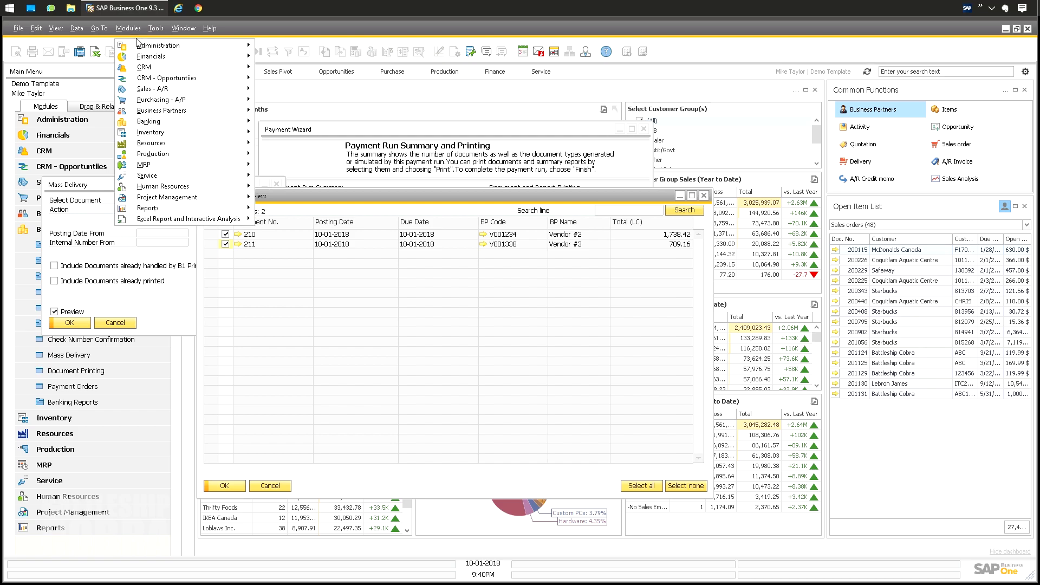
mouse_move(426, 187)
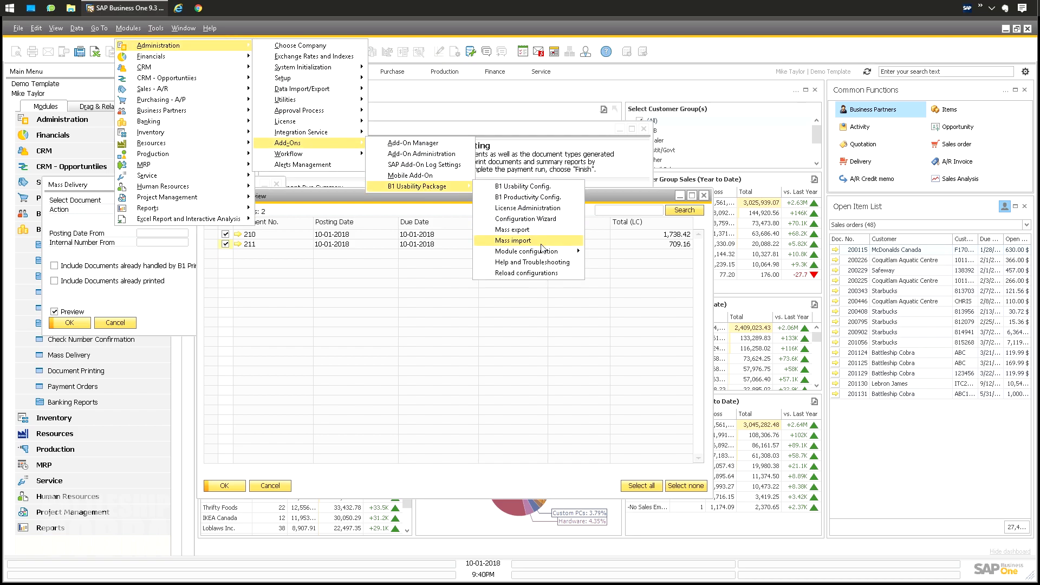
mouse_move(539, 253)
mouse_move(675, 275)
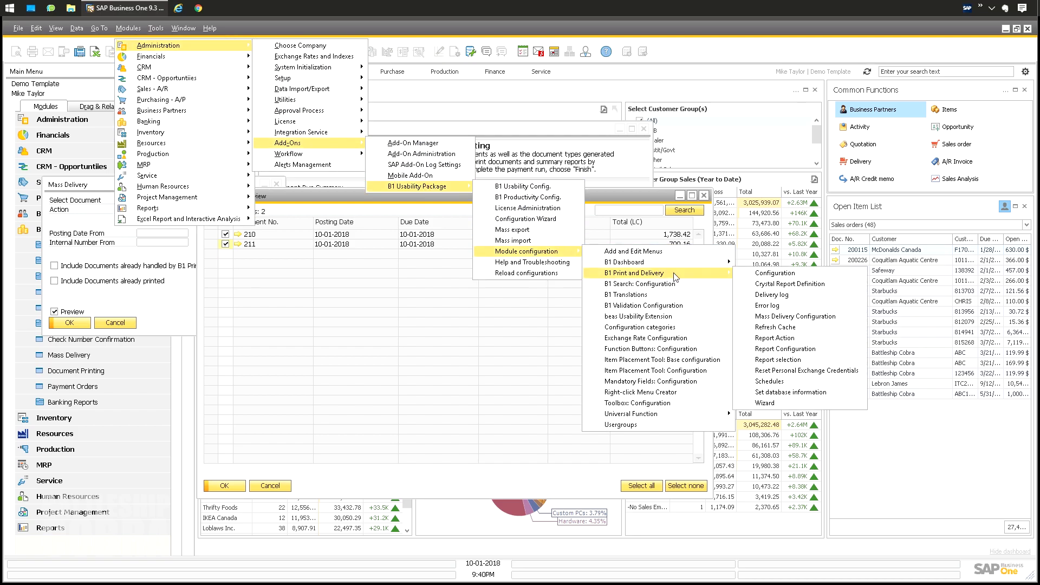
click(775, 338)
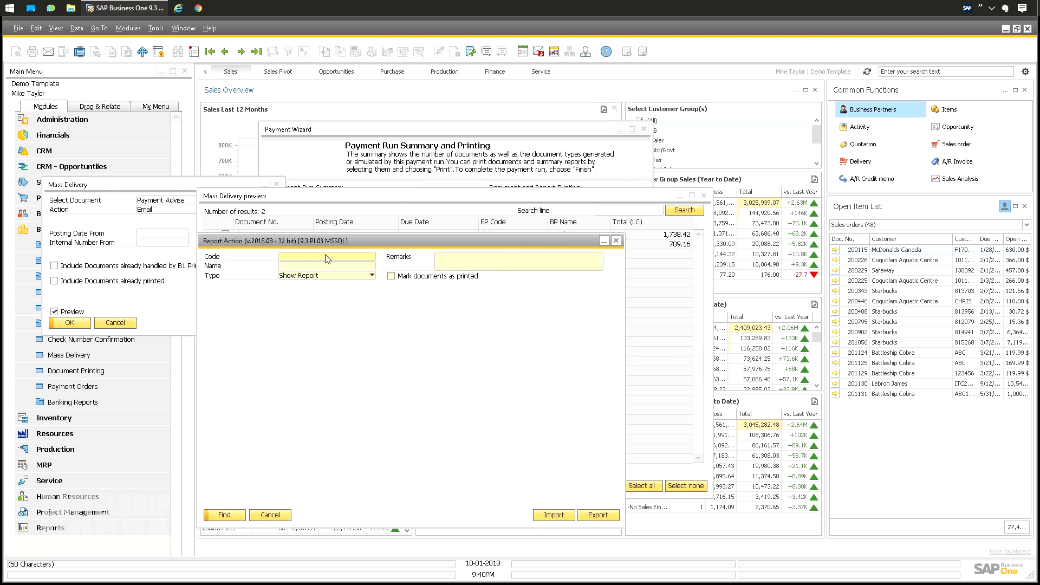
click(324, 256)
key(Tab)
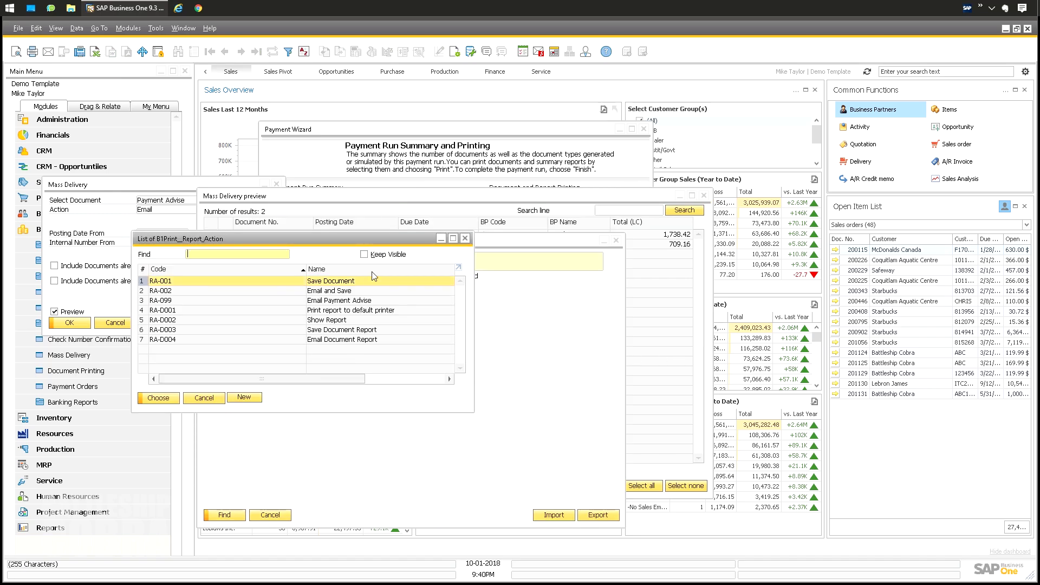
double_click(325, 301)
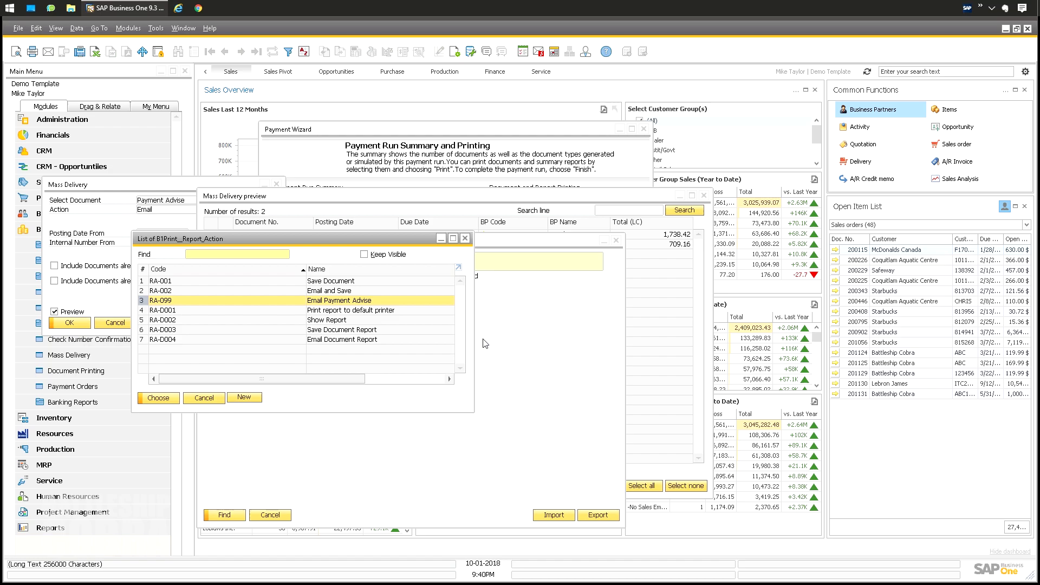
drag(365, 242, 498, 203)
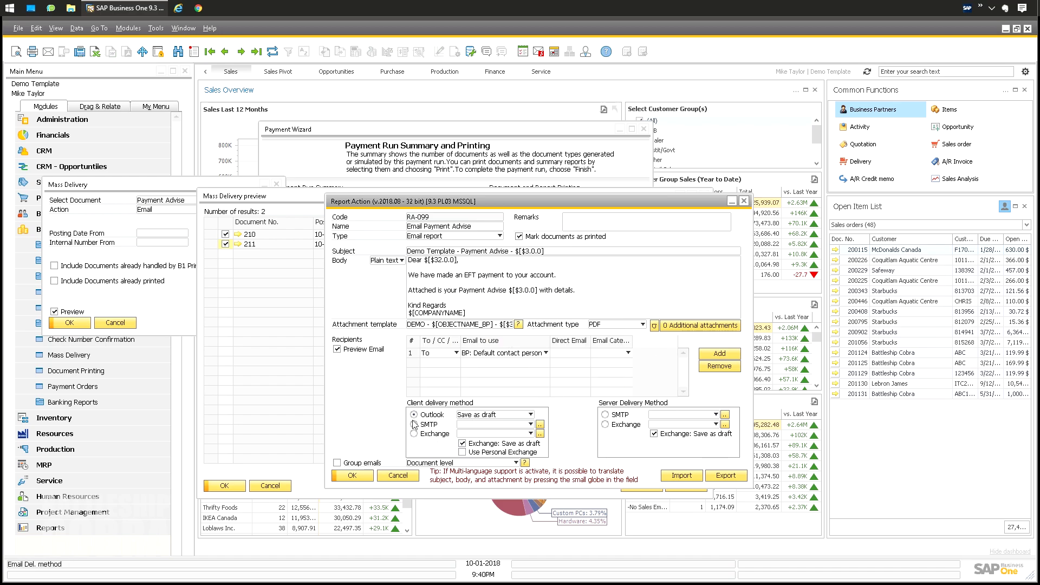
click(428, 434)
click(422, 415)
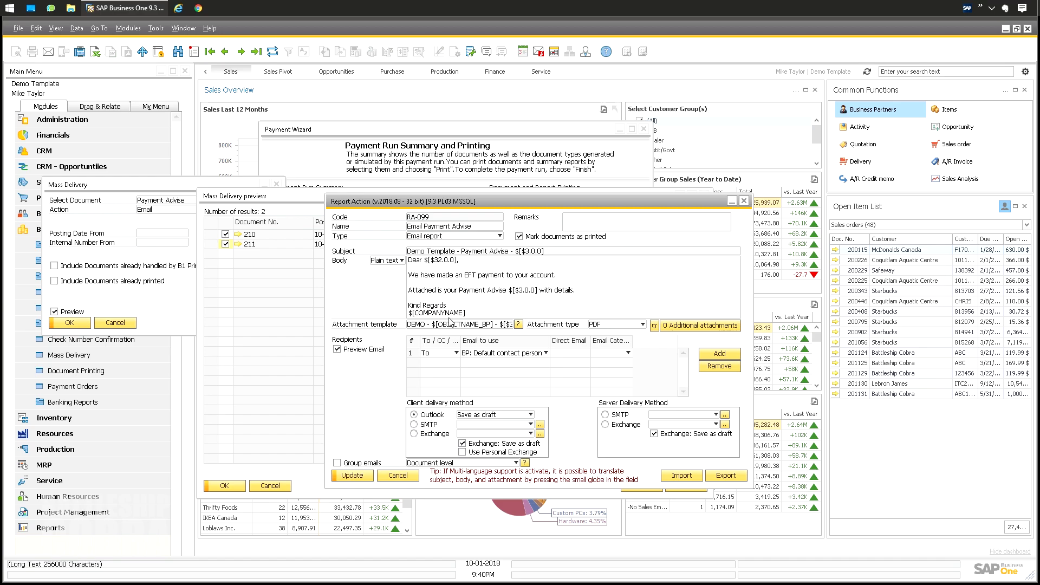
click(473, 293)
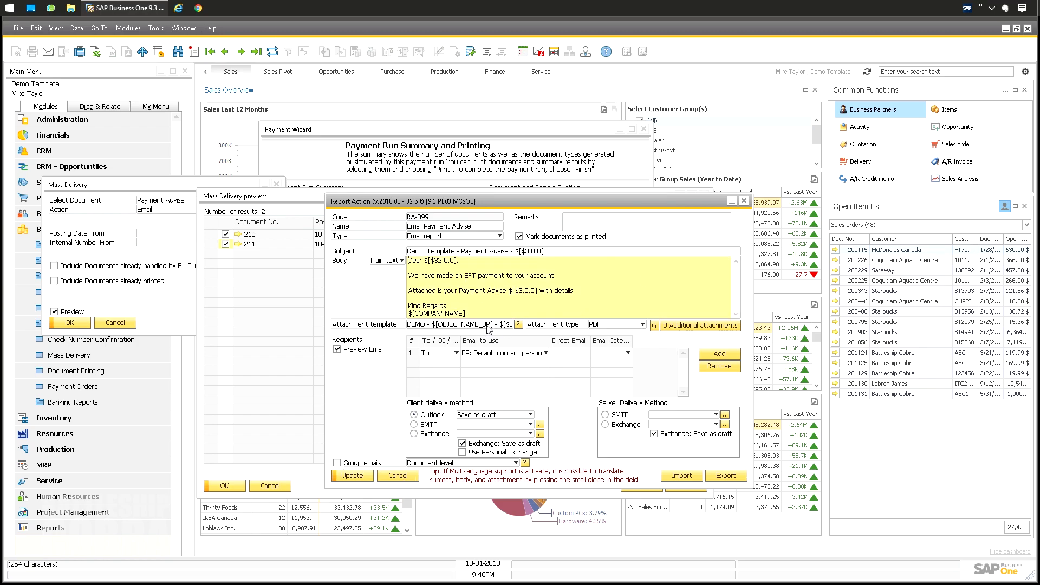
click(398, 476)
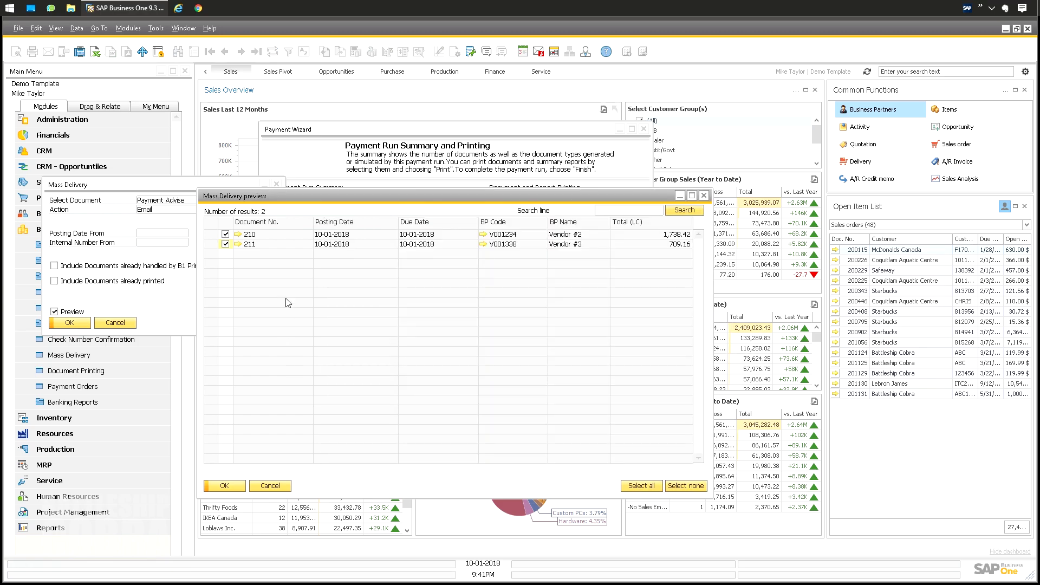
- Cancel the Mass Delivery preview and settings without sending, then close the Payment Wizard
click(270, 486)
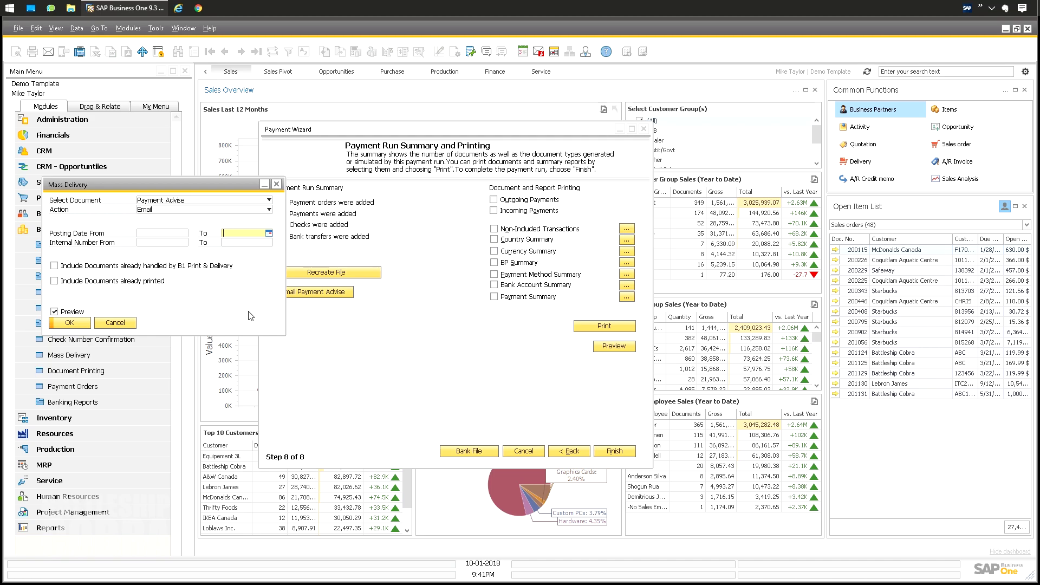
click(124, 325)
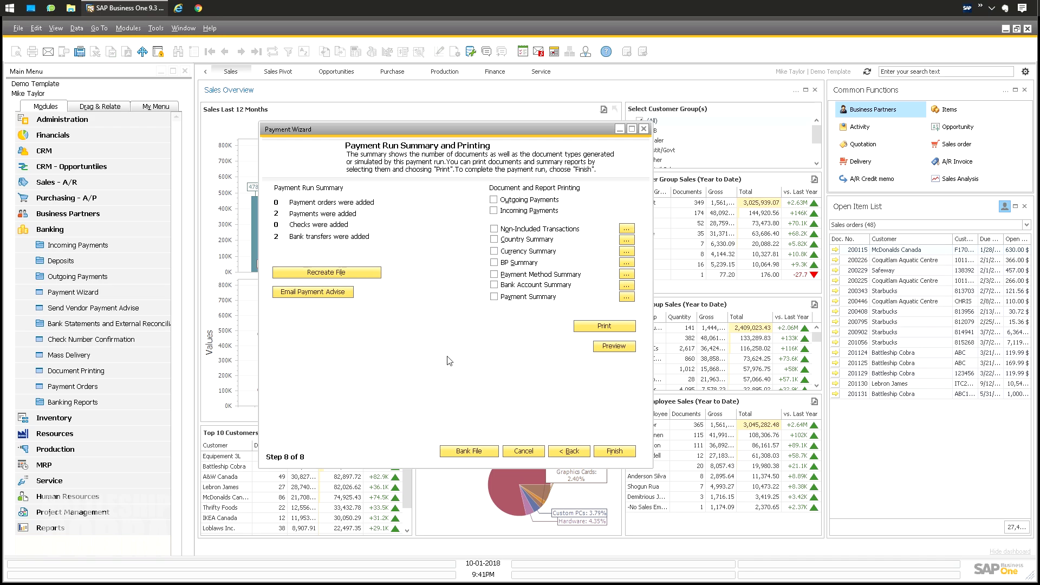
click(615, 453)
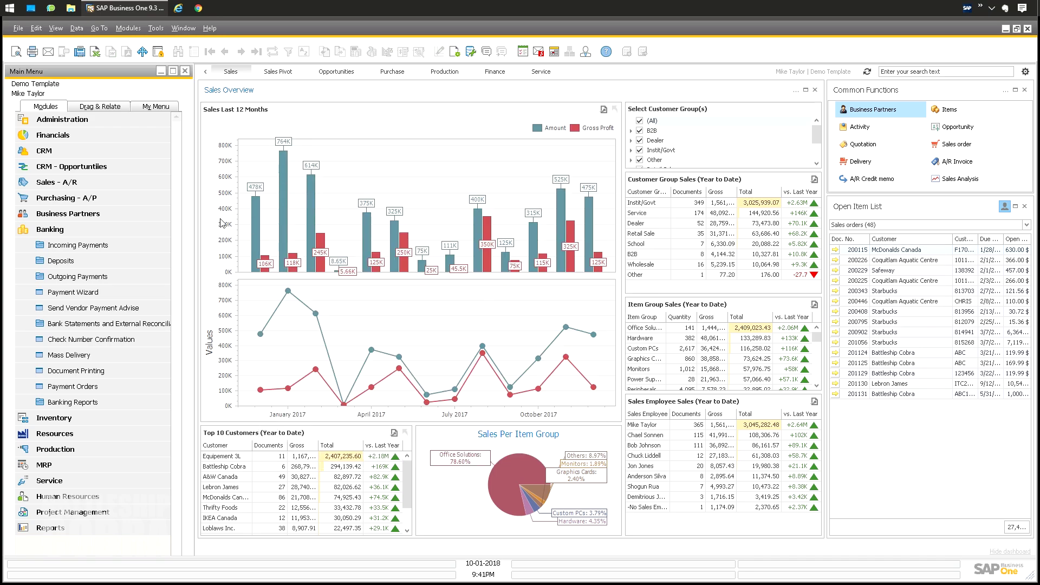
- Collapse the Banking module list in the Main Menu
click(39, 230)
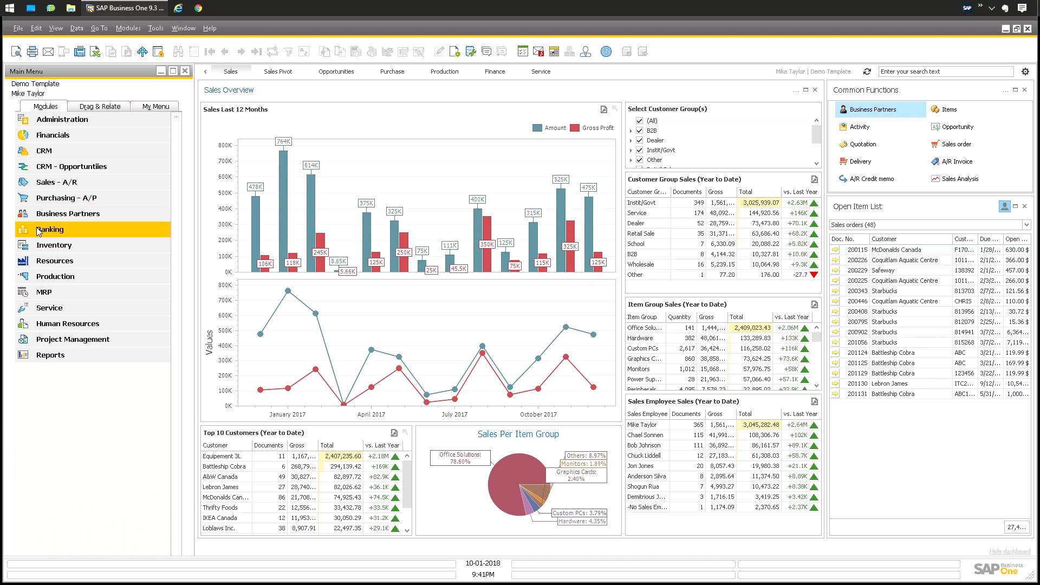